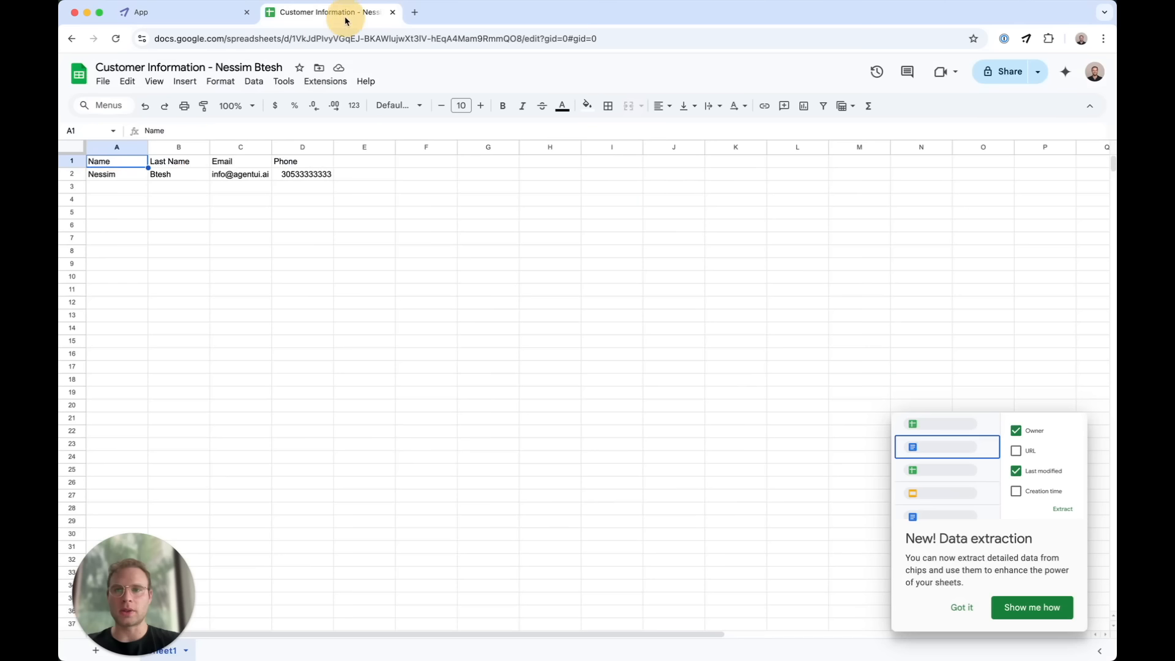
Step: Switch from the spreadsheet to the AgentUI app and create a new automation or app named Form
left_click(165, 199)
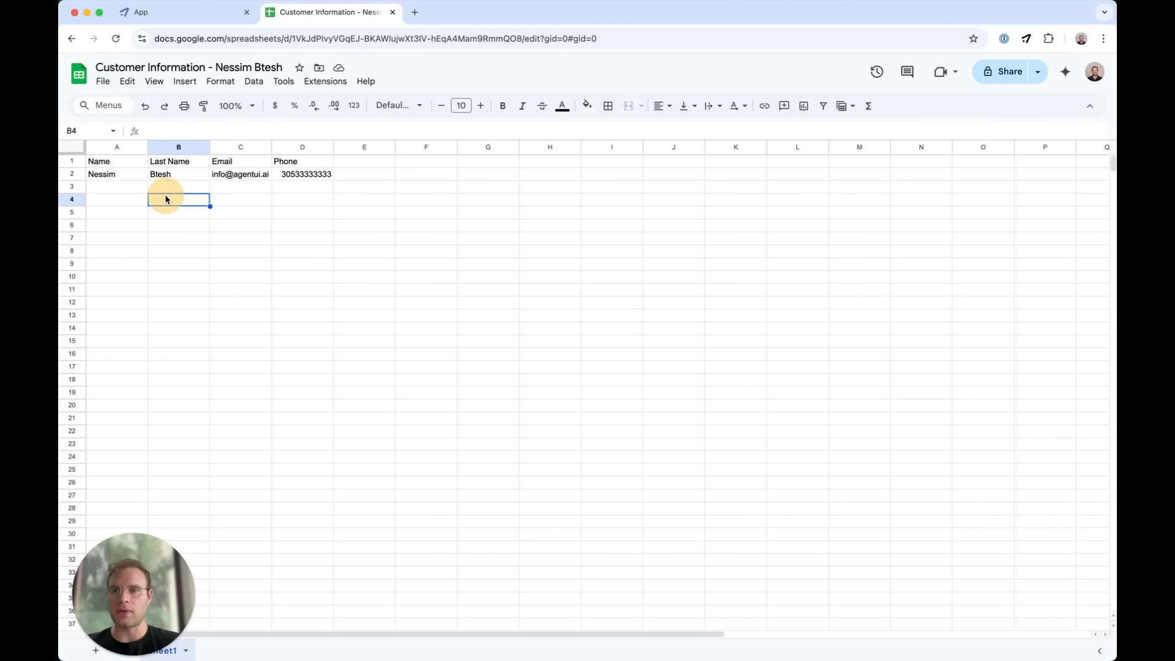
left_click(181, 13)
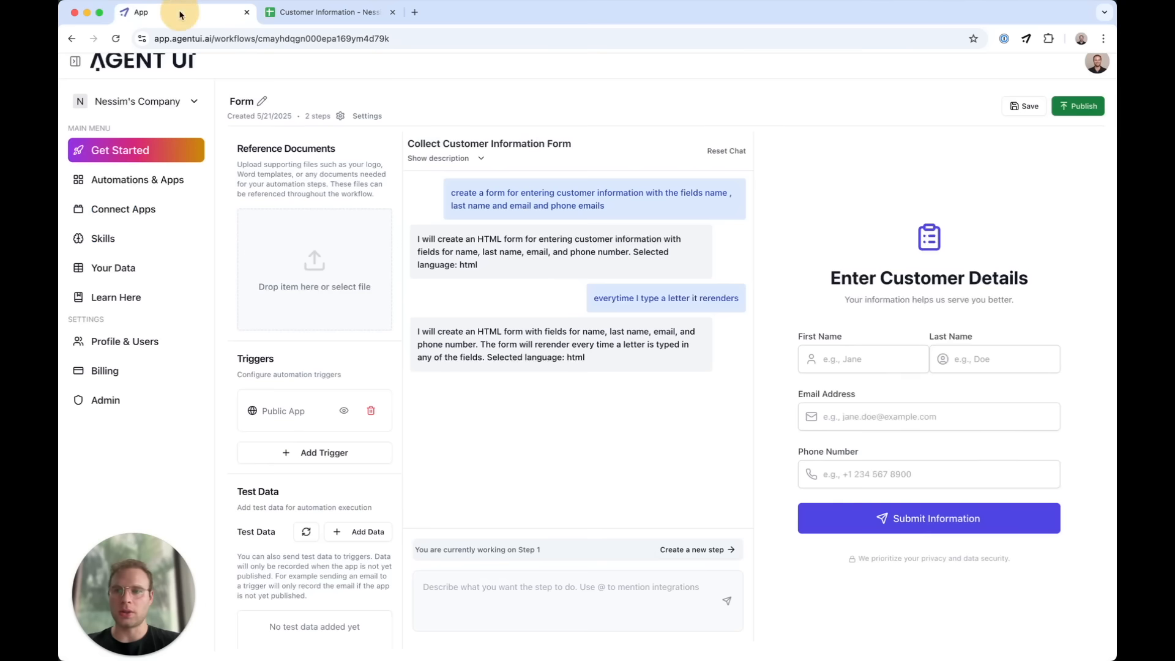
left_click(168, 181)
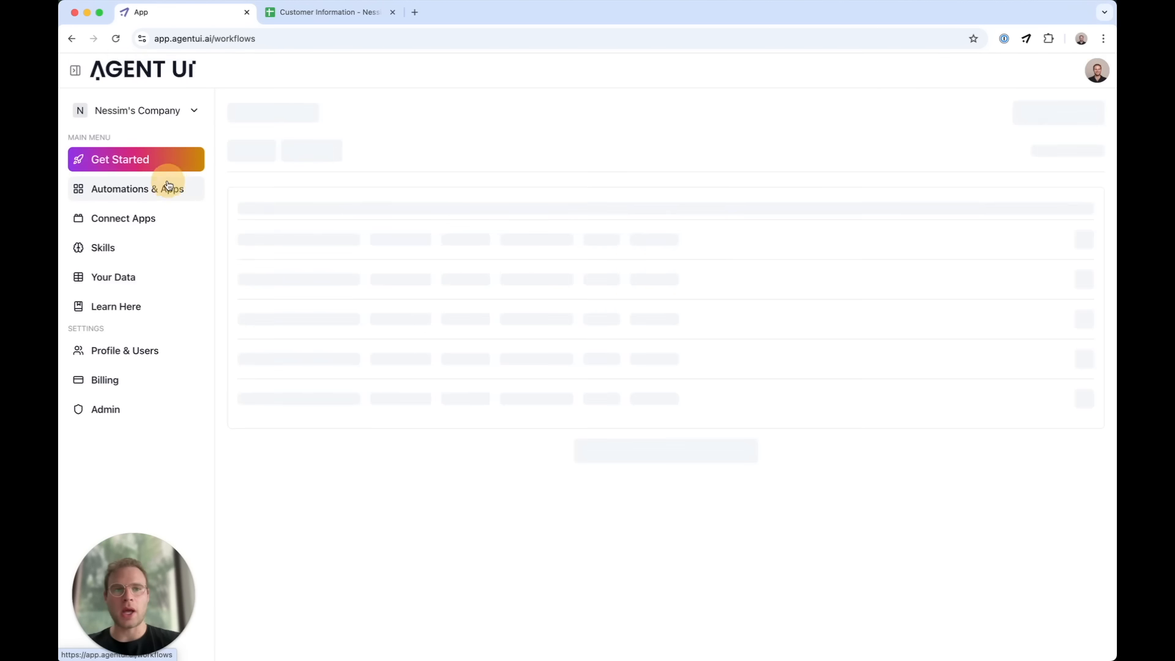
left_click(1022, 113)
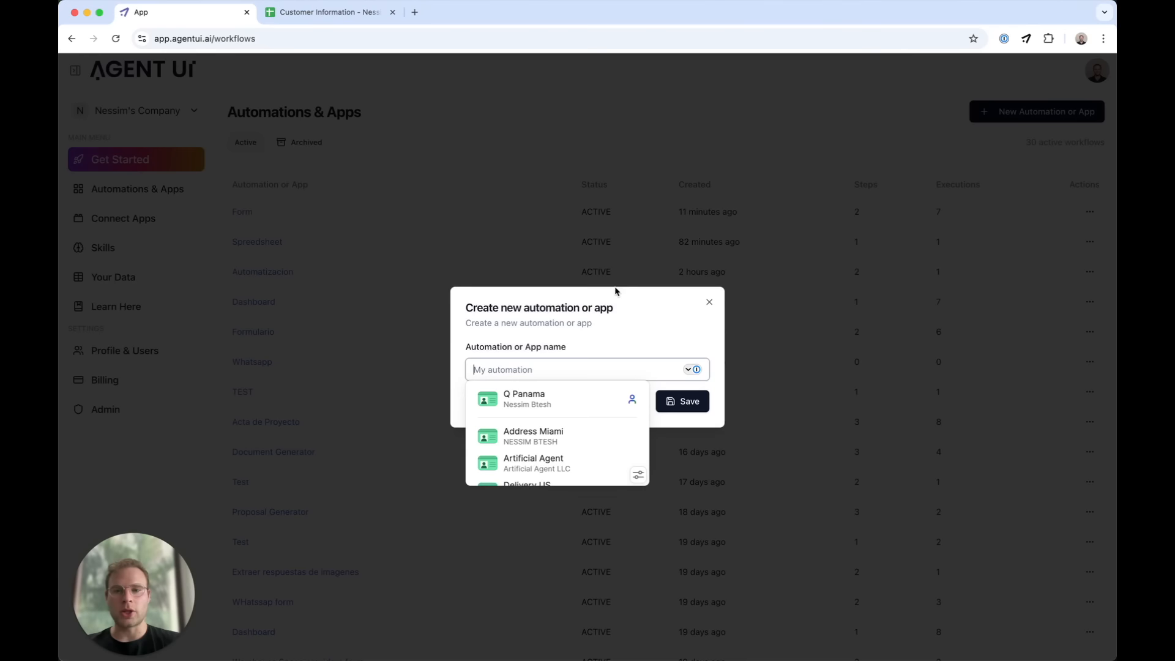
type("Form")
left_click_drag(505, 360, 462, 369)
left_click(679, 407)
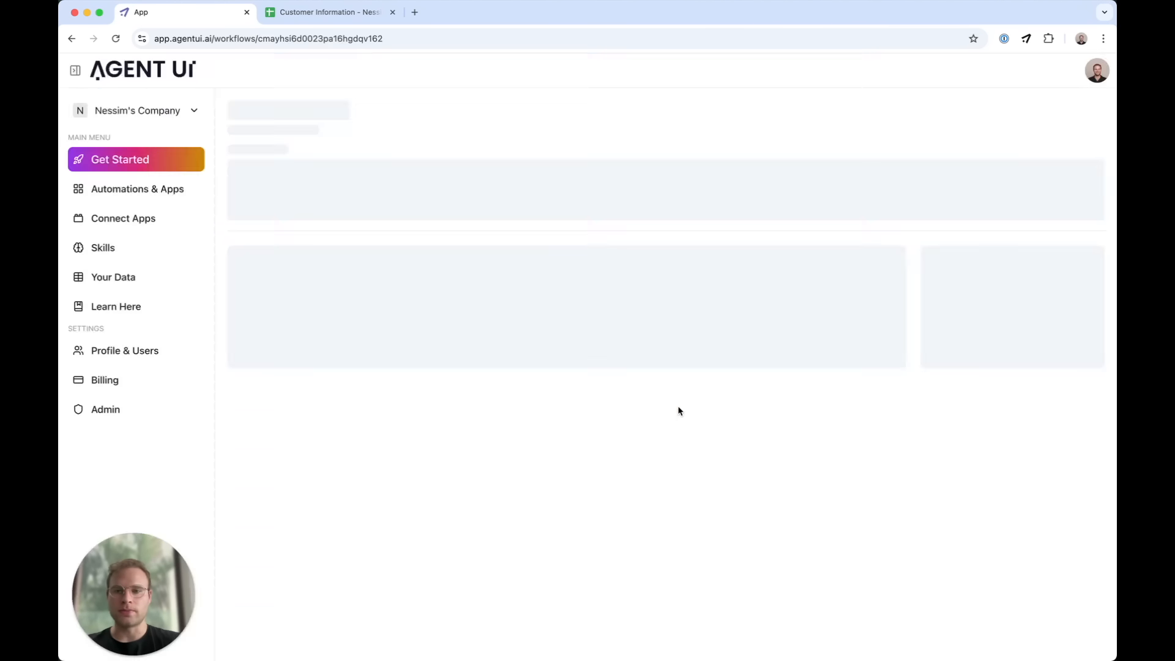
Step: Prompt the assistant to create a form to collect user information, save it to a database and add first name, last name, email, phone and comments fields
left_click(528, 620)
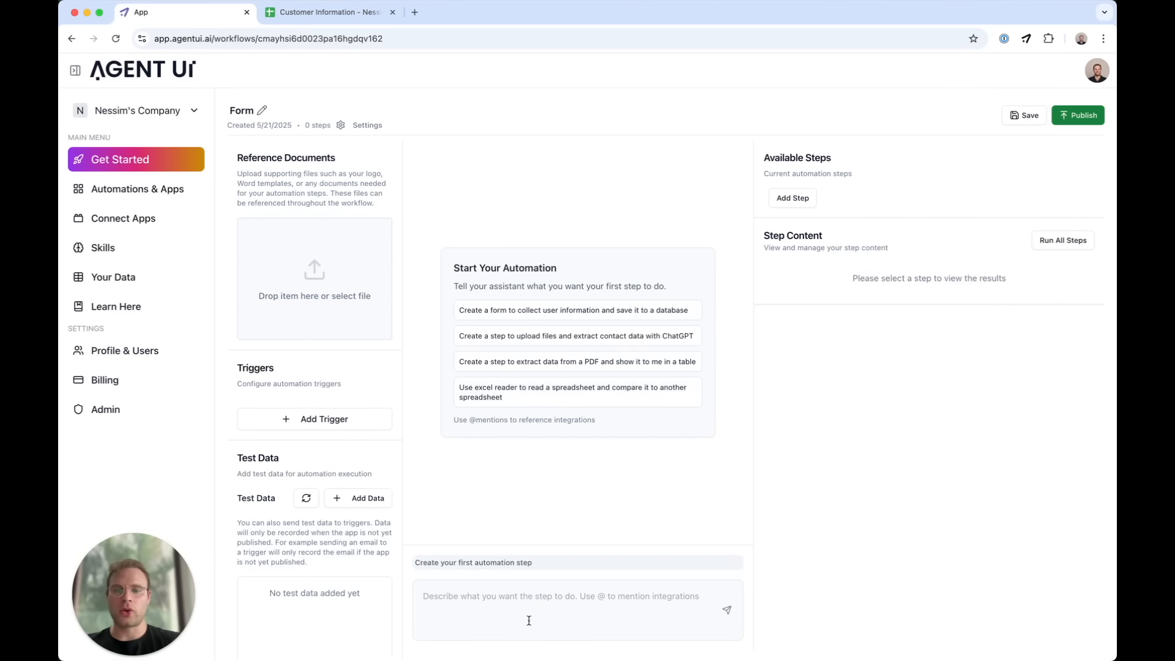
left_click(510, 594)
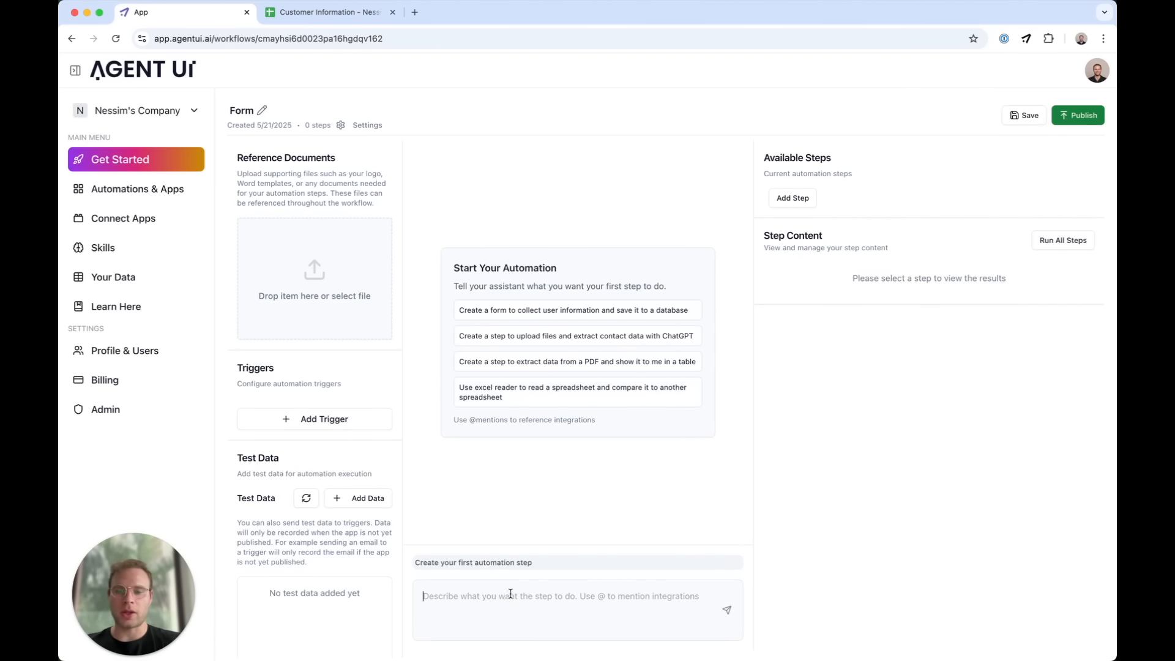
type("create a form to collec")
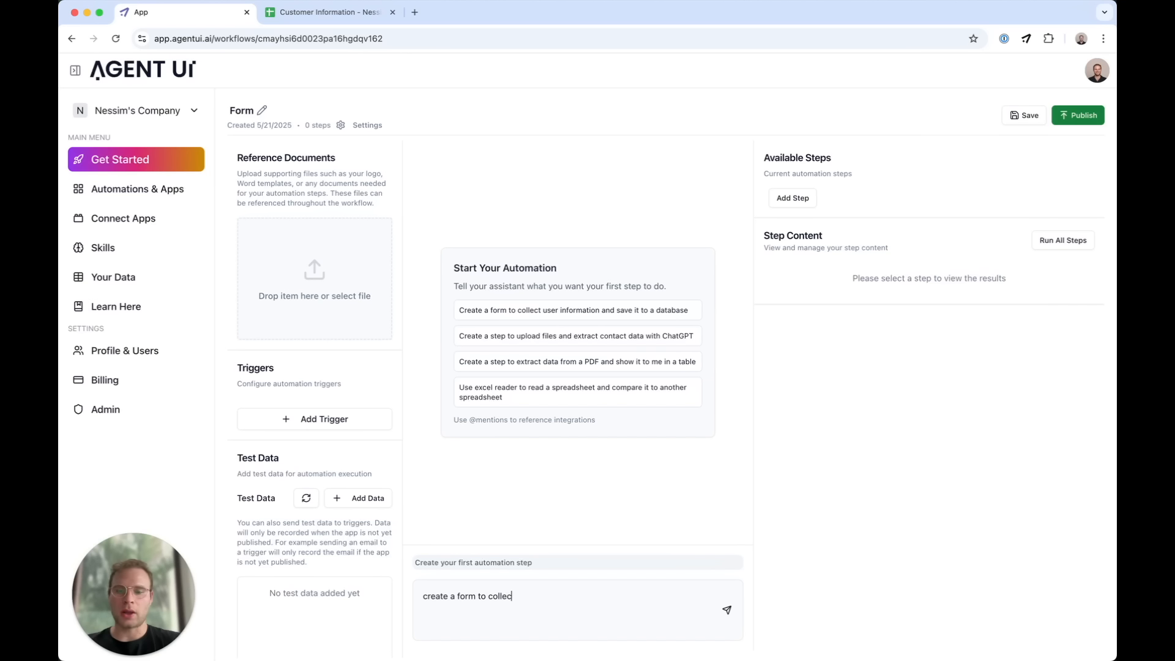
type("t user information and save it to a database and")
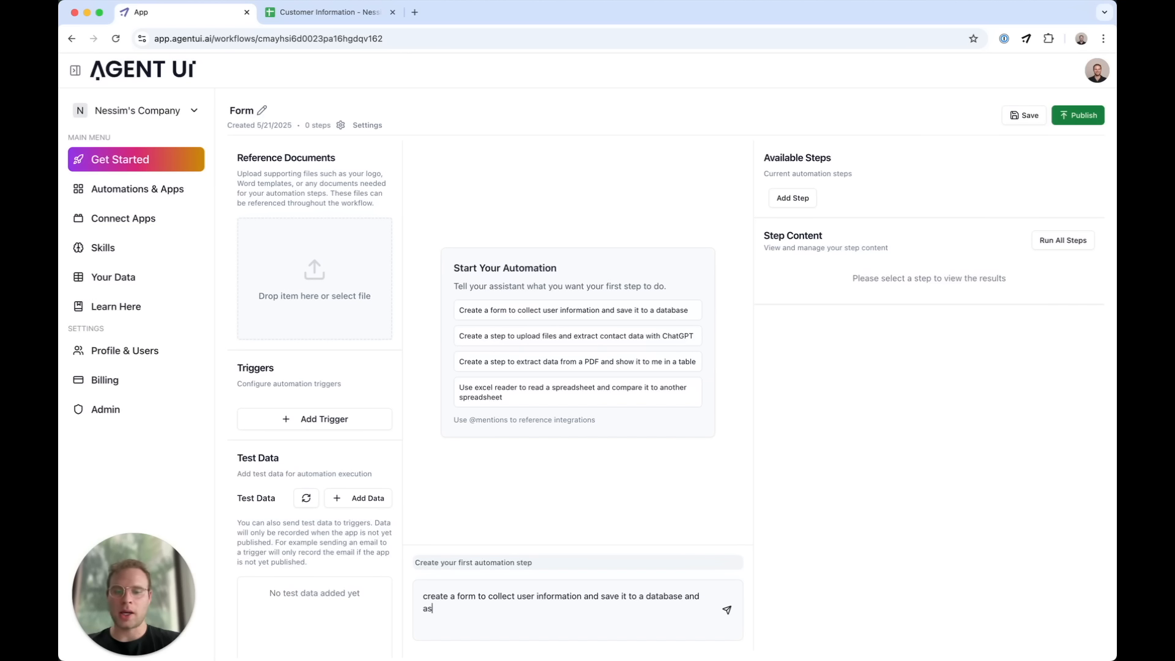
type(" ask fo")
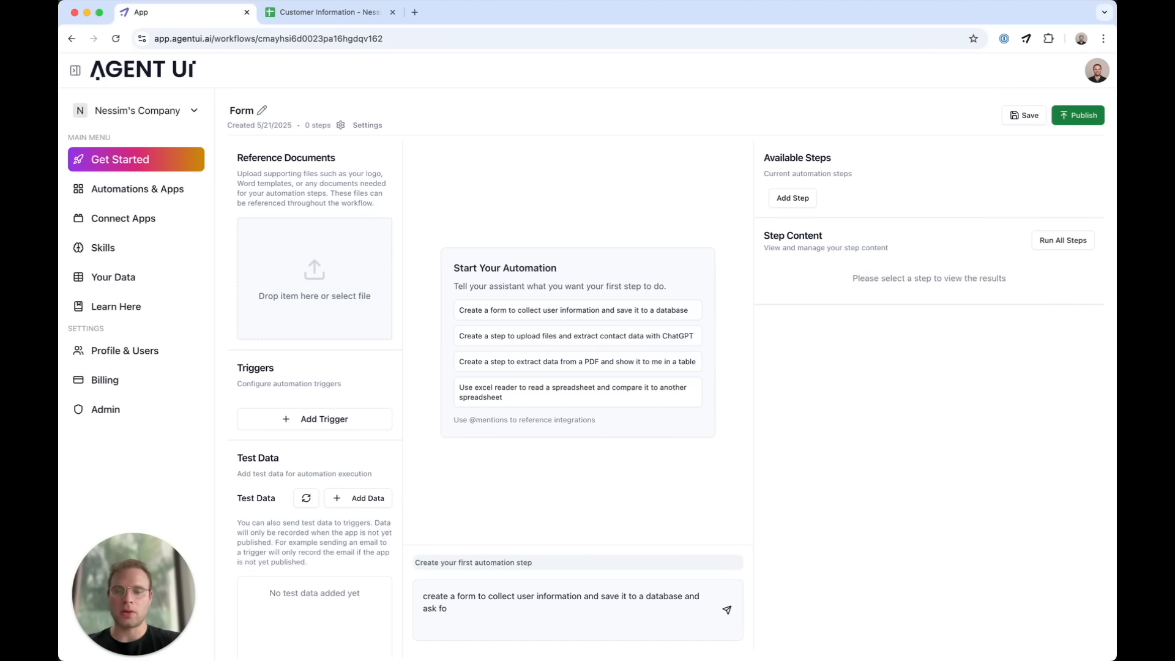
type("t th add the fields first")
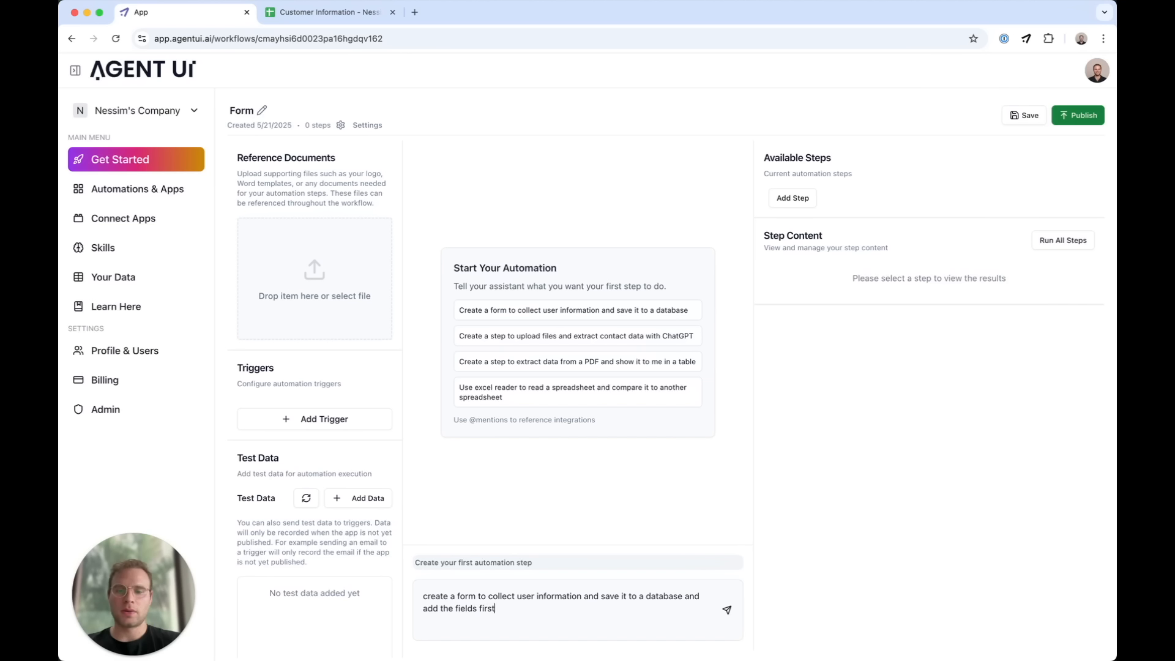
type(" name email")
type("name a")
type("mail, phone")
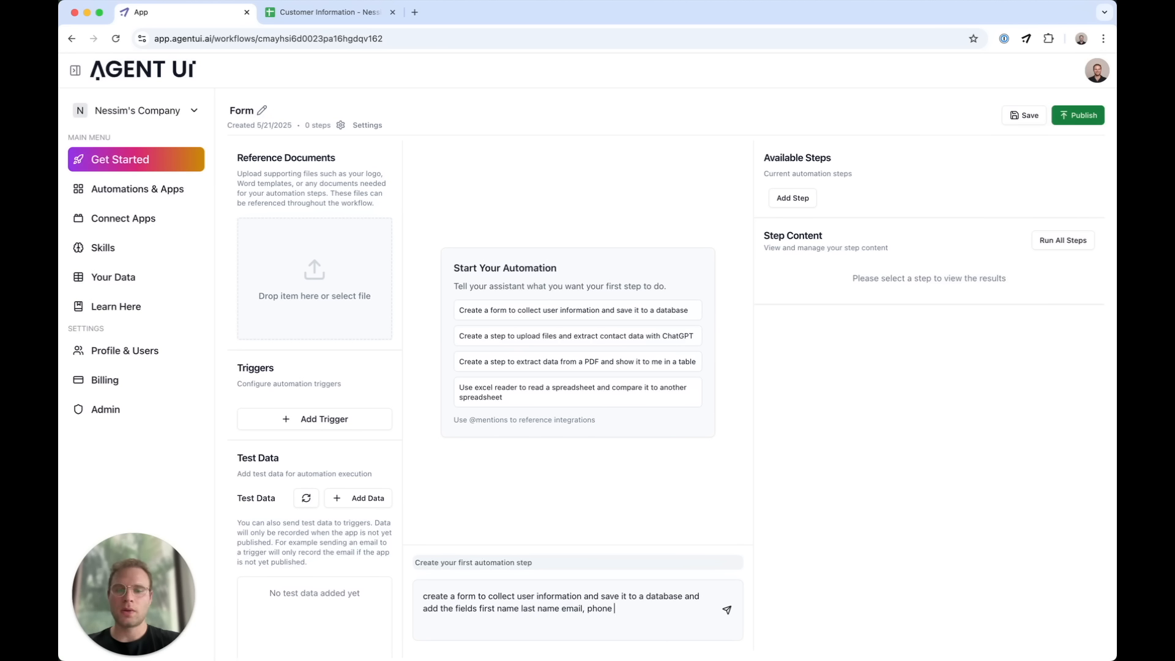
type(" and comments")
key("Return")
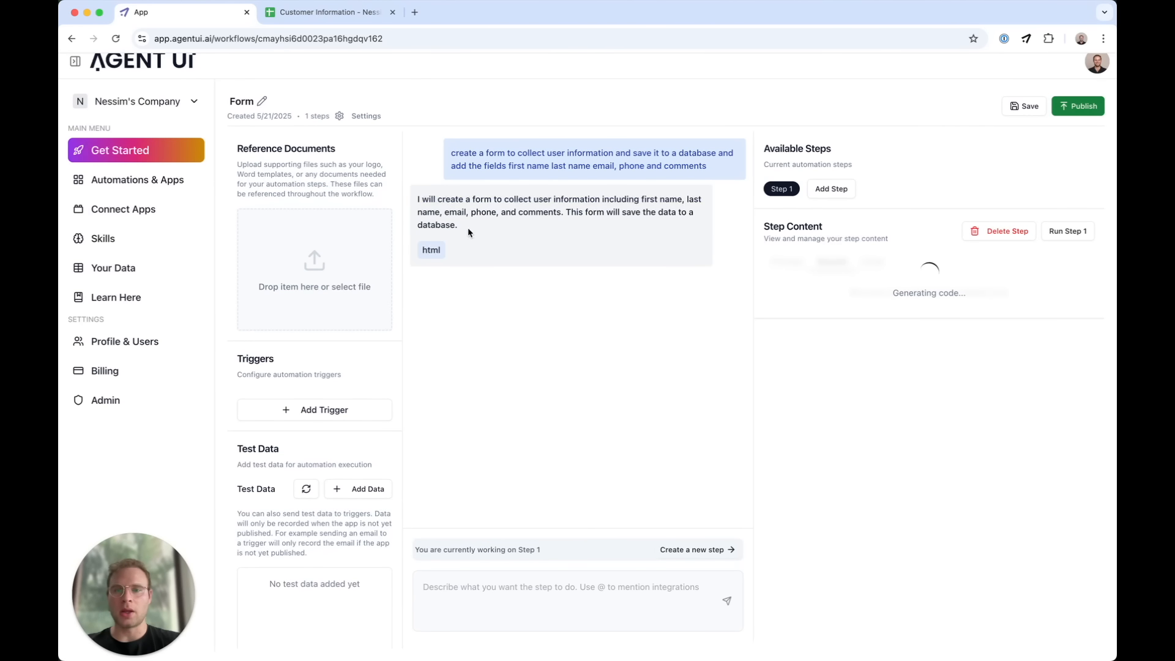
left_click(460, 232)
left_click_drag(428, 251, 462, 253)
left_click(473, 249)
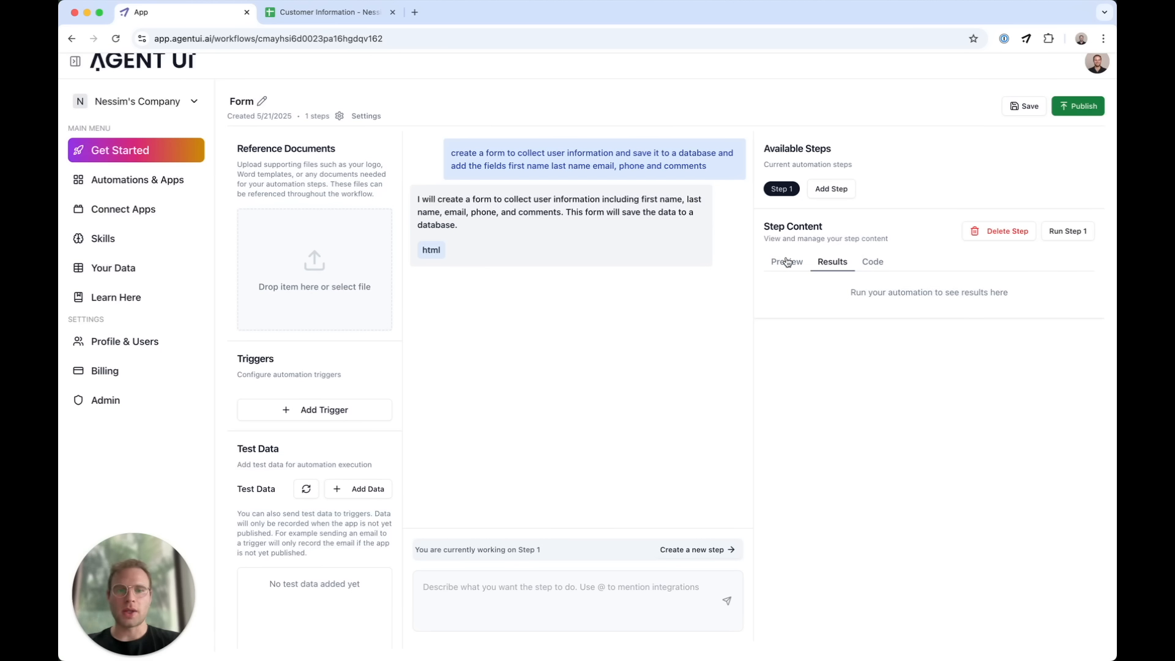
Step: Preview the generated contact form, fill it with a saved identity, enter the comment "test" and submit it
left_click(787, 262)
scroll(867, 403, "down", 5)
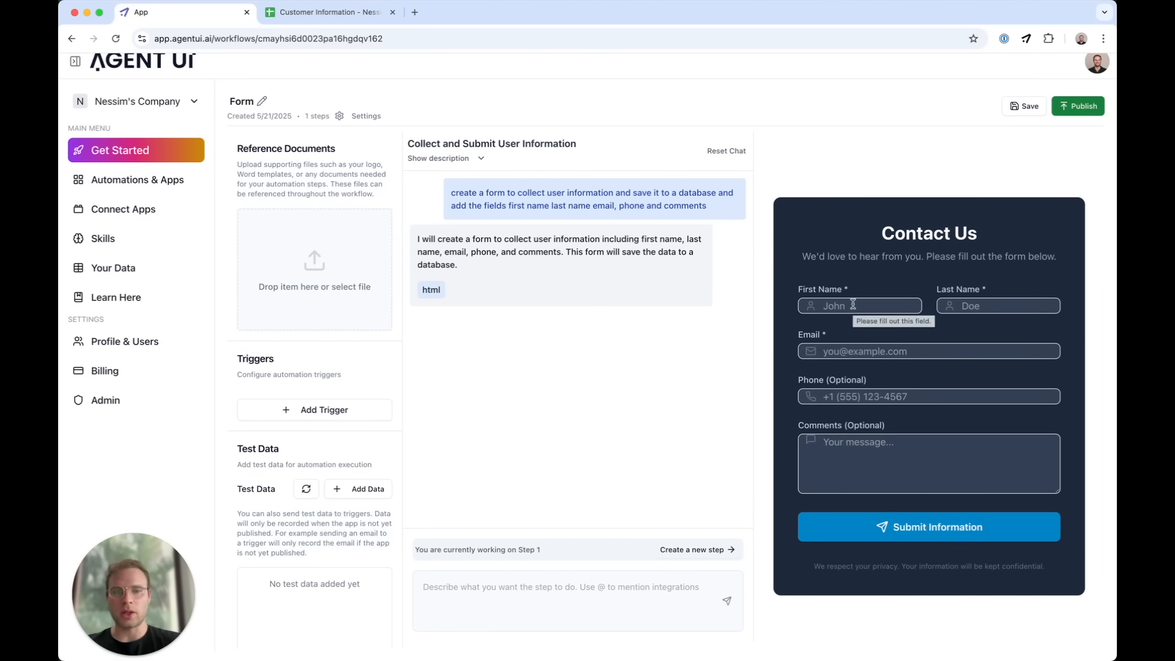
left_click(860, 305)
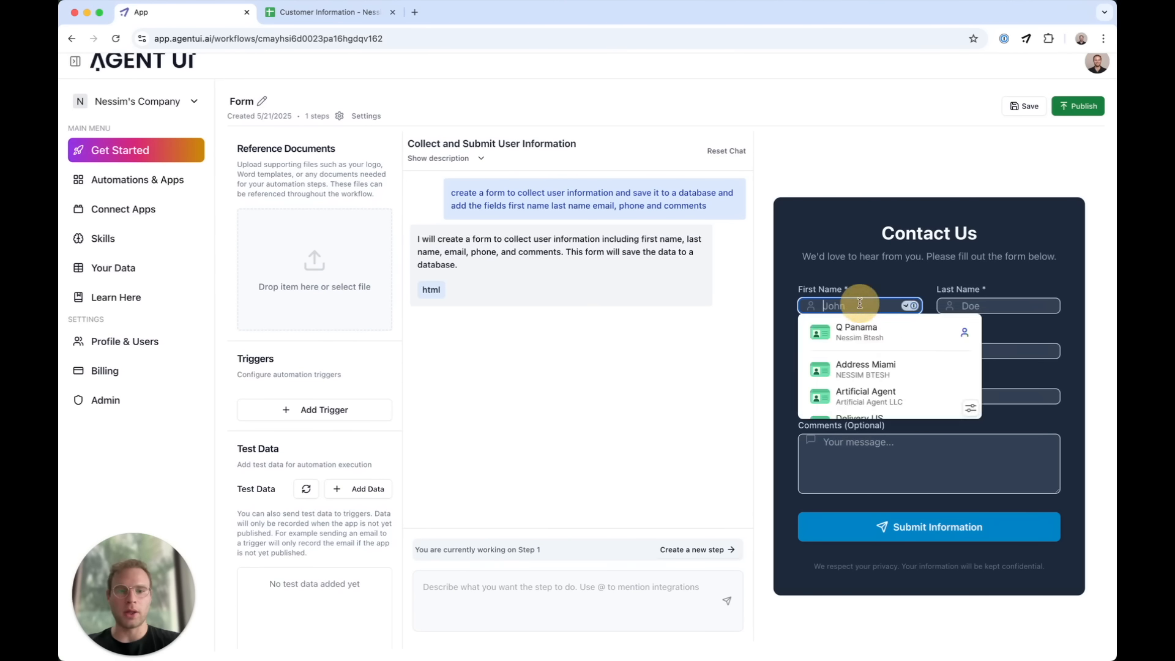
left_click(857, 331)
left_click(849, 454)
type("test")
left_click(874, 527)
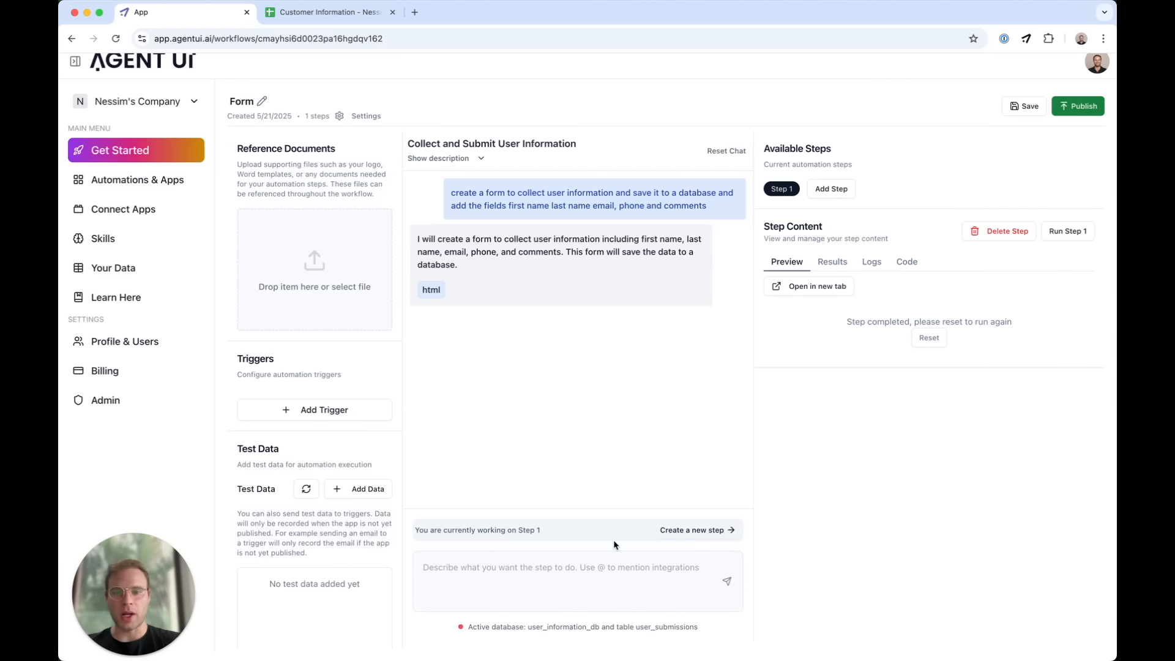
Step: Review the active database and table names and the submitted form's results, and add a second step
left_click_drag(704, 627, 472, 627)
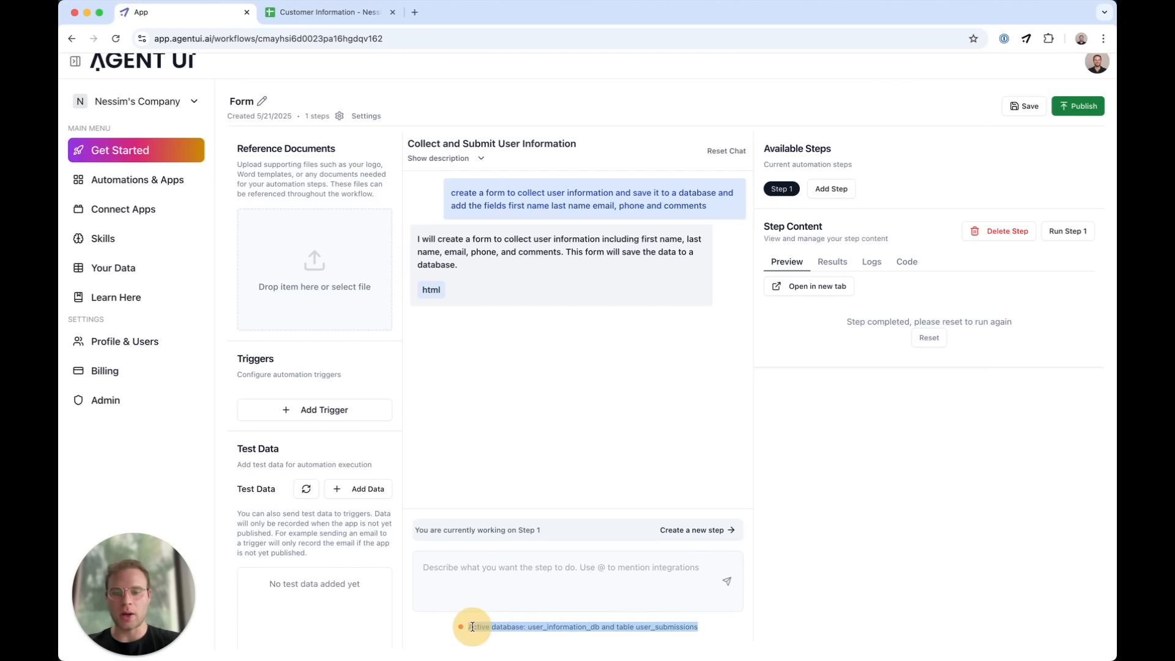
double_click(543, 627)
double_click(674, 627)
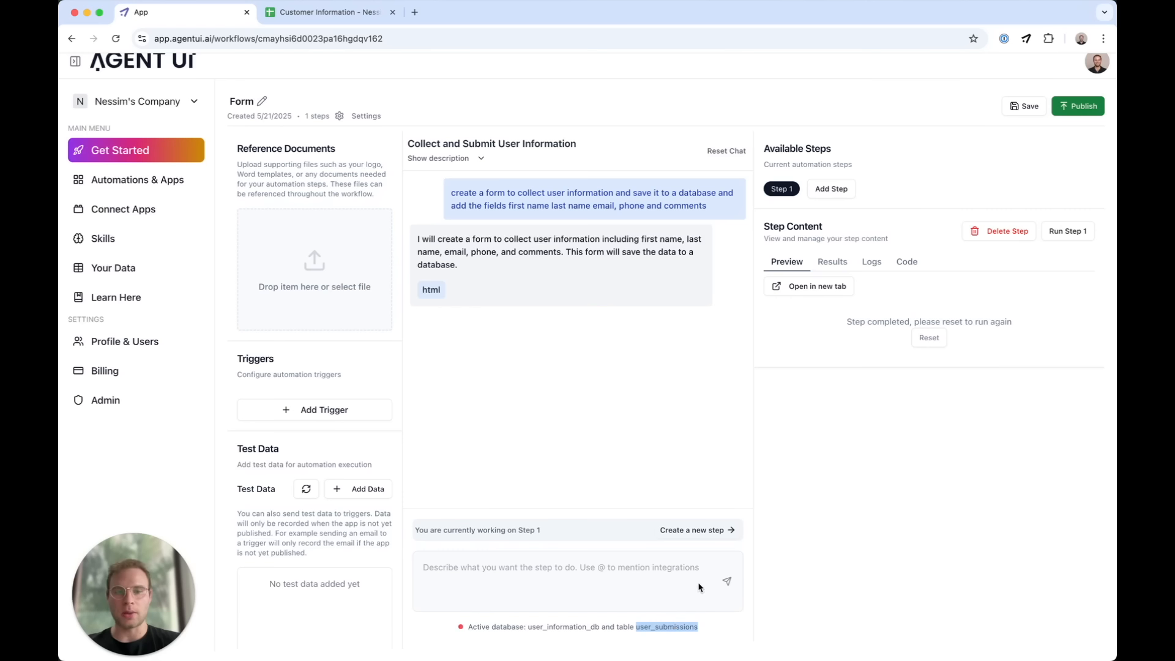
left_click(832, 264)
left_click_drag(780, 354, 1008, 522)
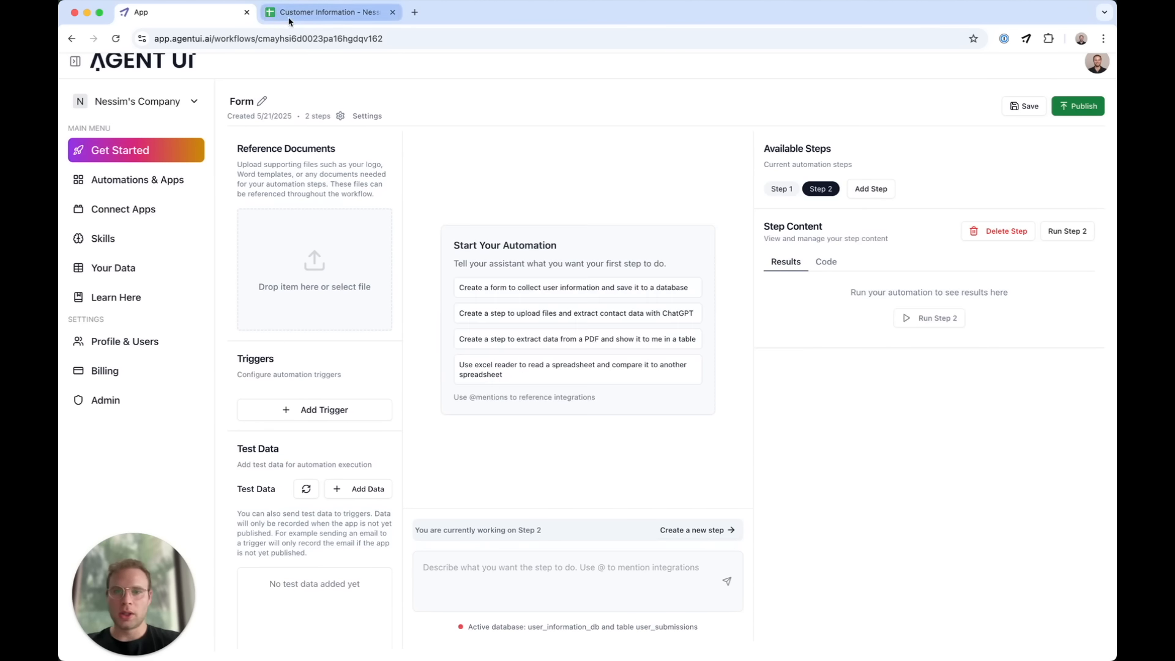
Step: Copy the title of the Customer Information spreadsheet in Google Sheets and return to the AgentUI app
left_click(341, 18)
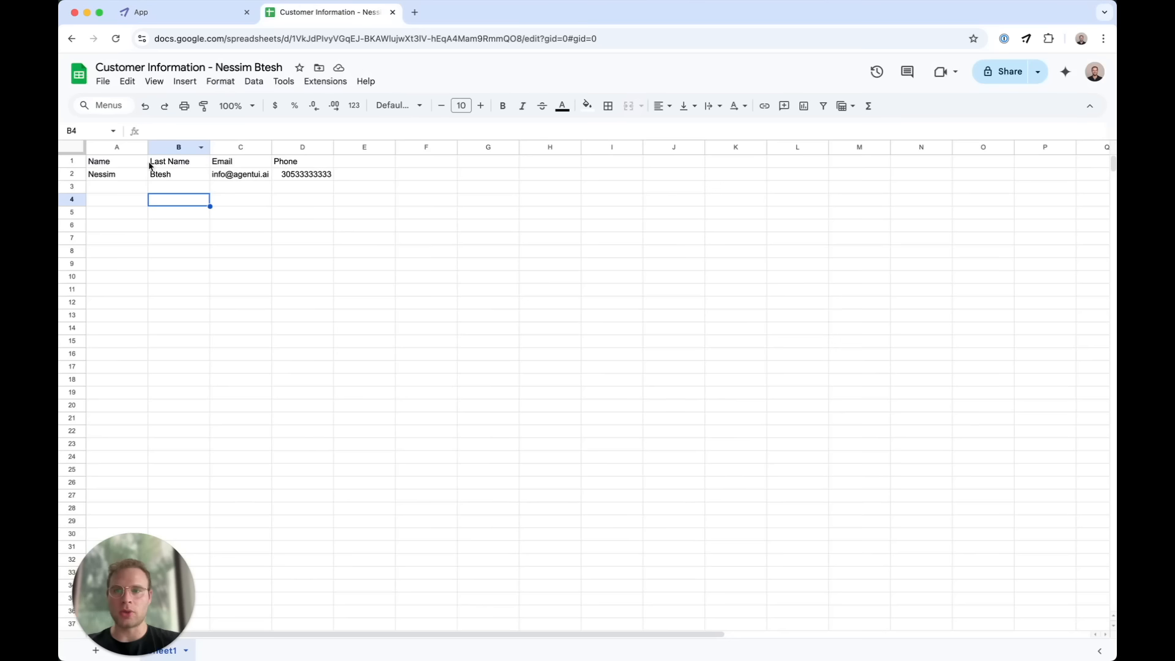
left_click(197, 68)
key("super+c")
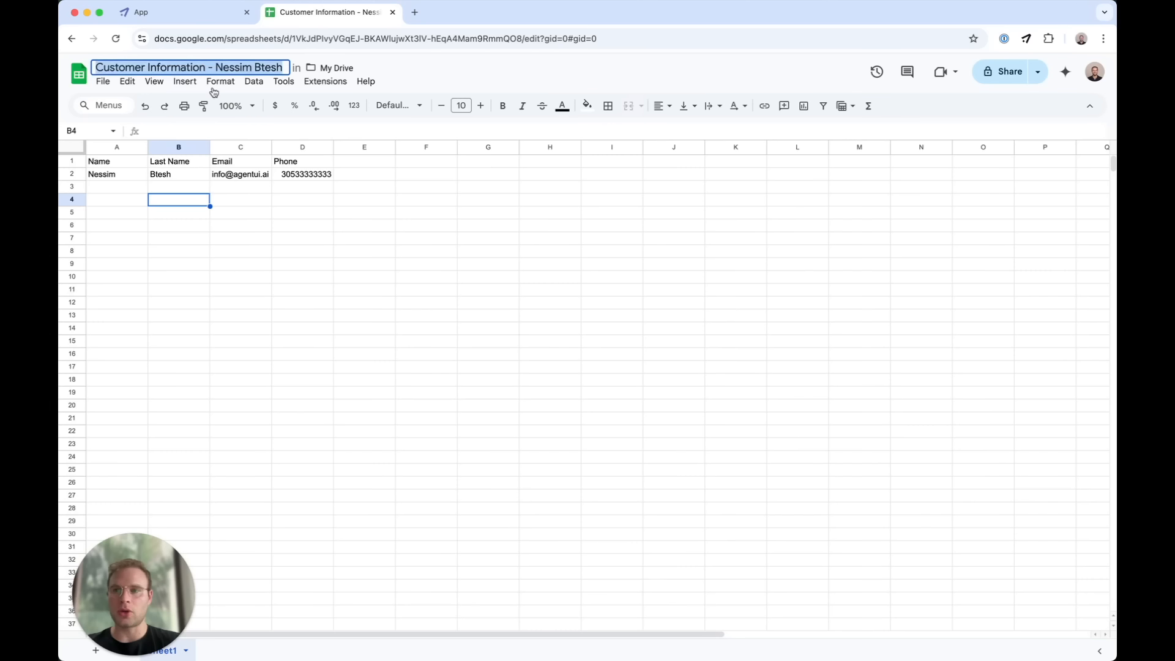
left_click(180, 14)
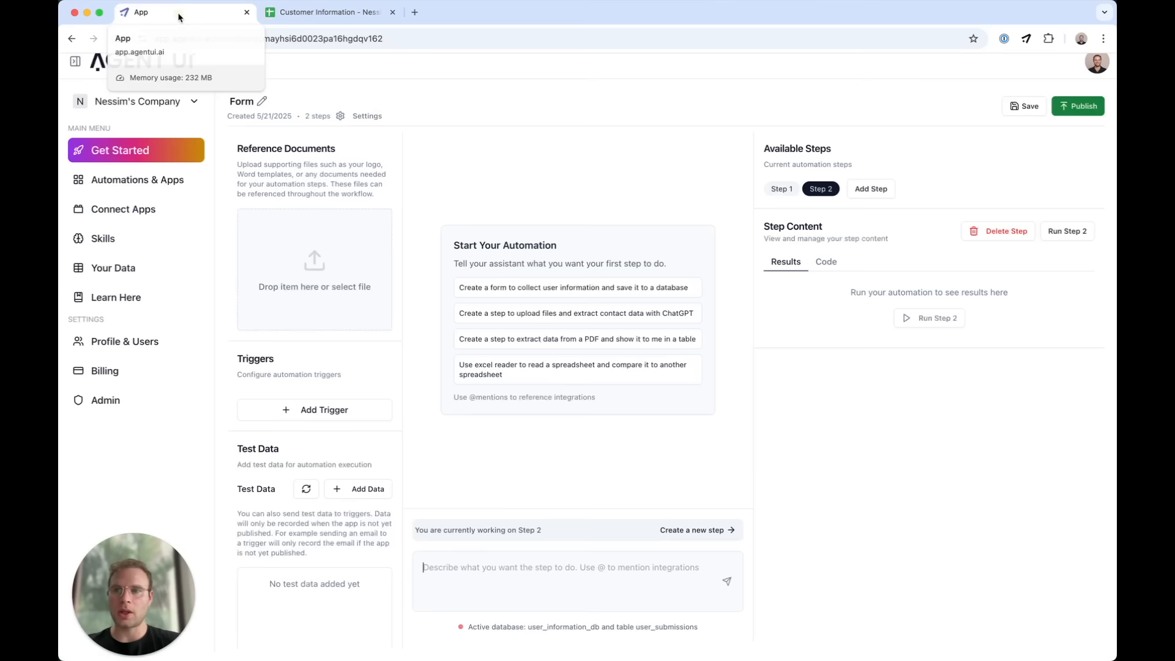
Step: Connect the Google Drive integration from the list of app connections
left_click(115, 216)
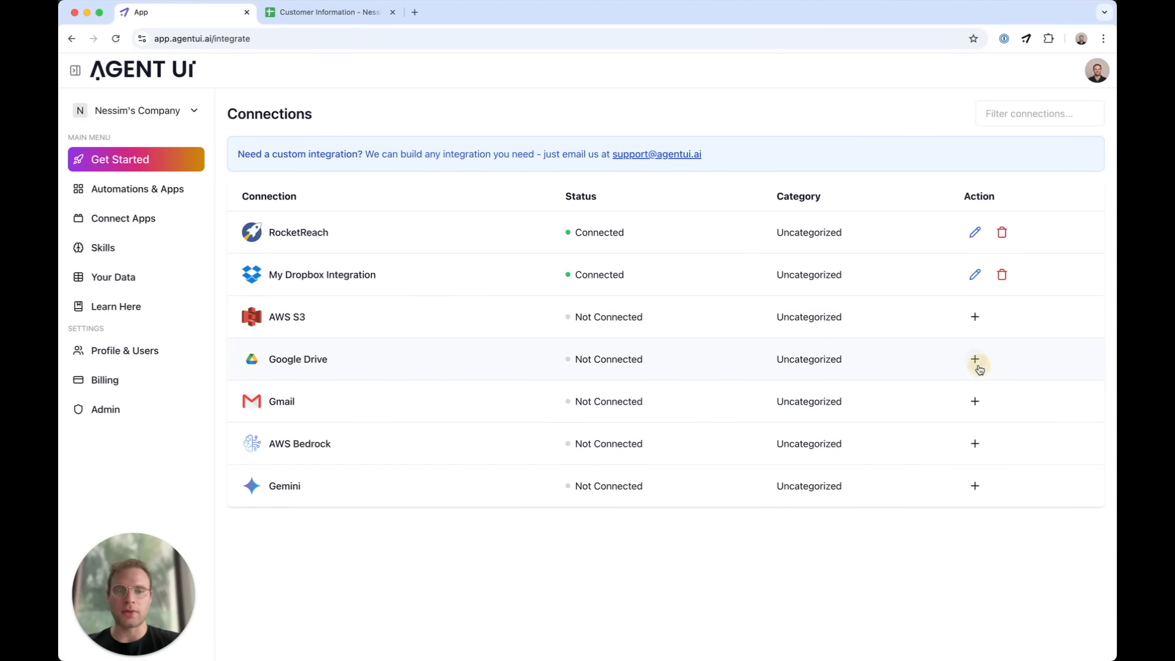
left_click(977, 361)
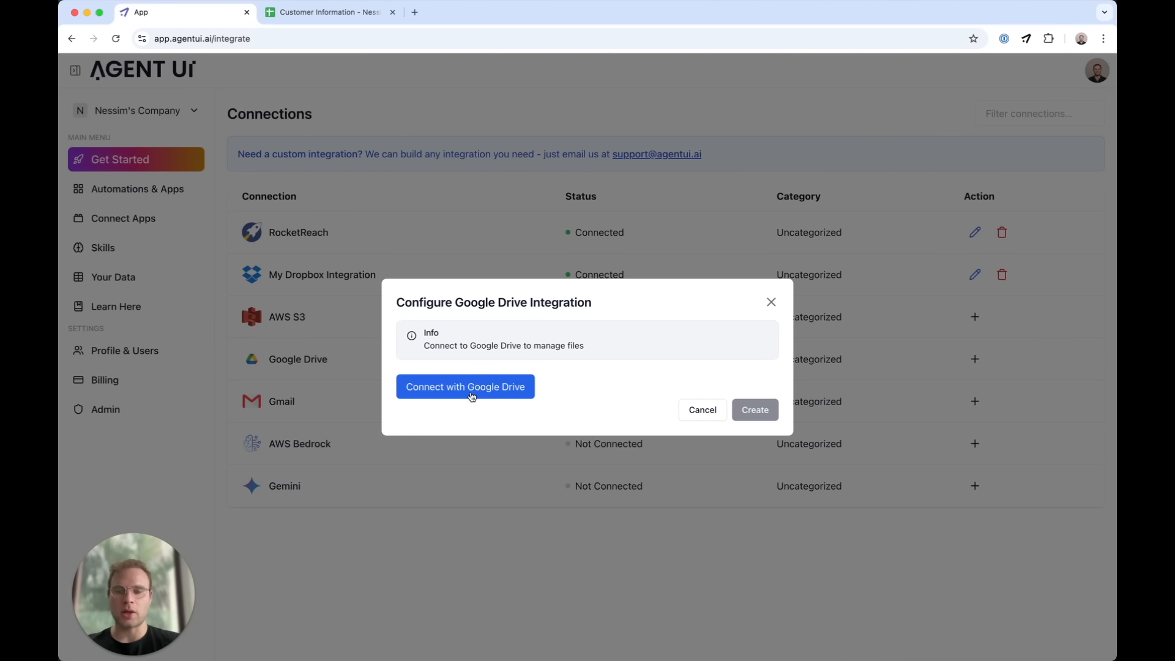
left_click(472, 394)
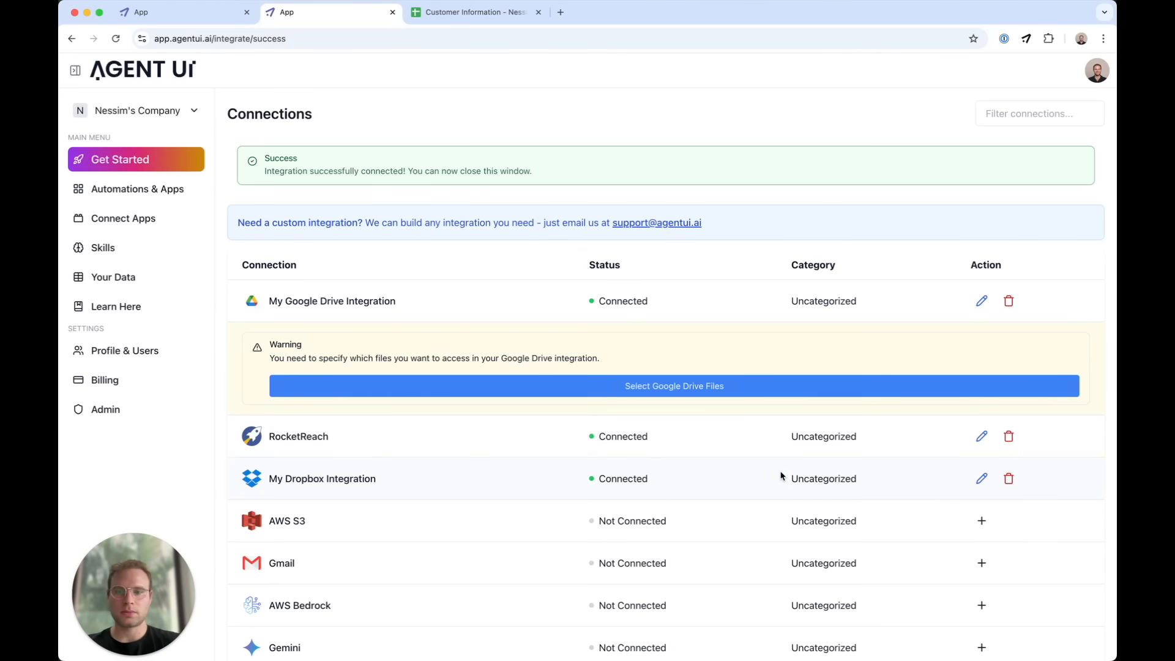
Step: Choose the Customer Information spreadsheet as an accessible Google Drive file by searching for its copied title
left_click(496, 392)
left_click(374, 242)
key("super+v")
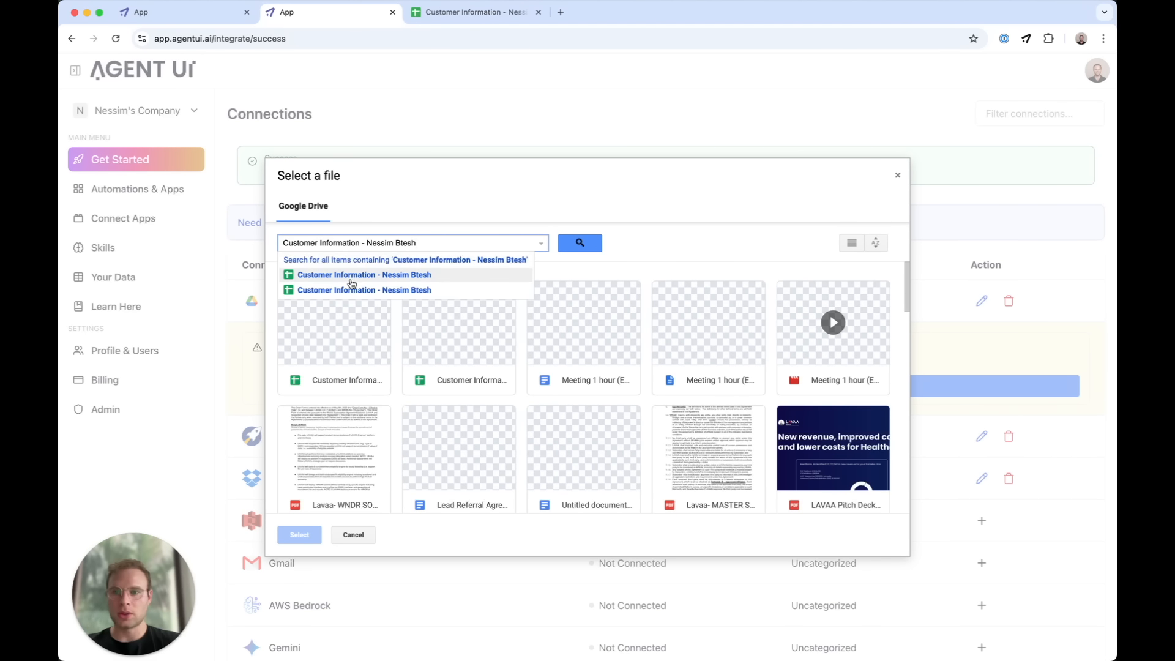
left_click(352, 275)
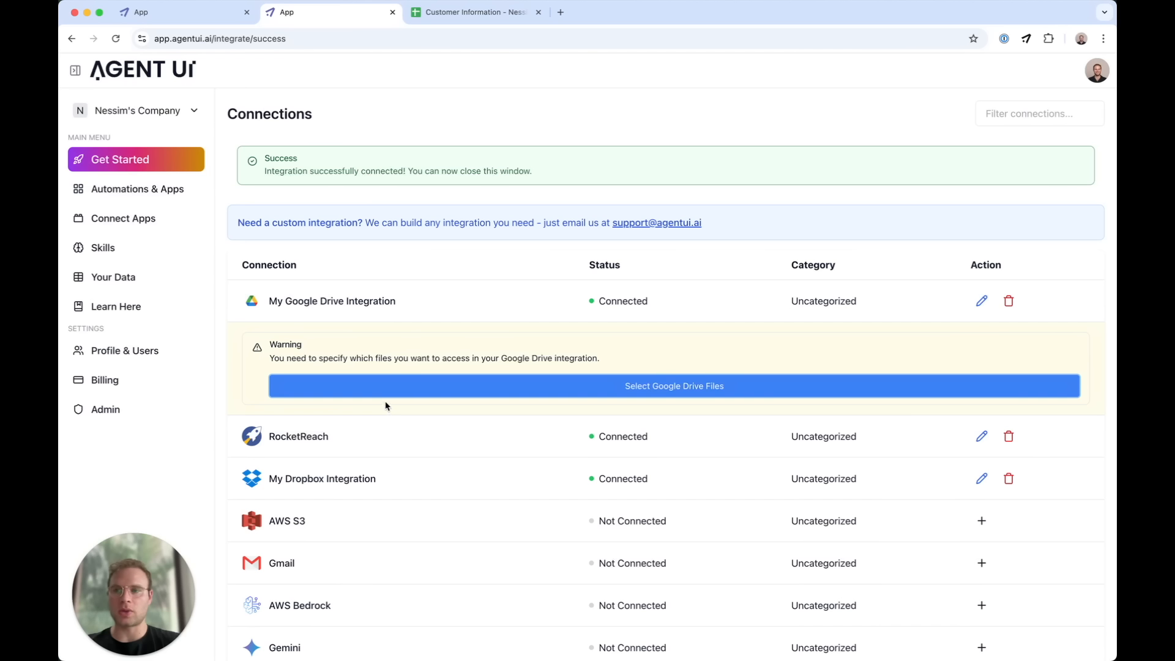
Step: Dismiss the leftover Google Drive configuration dialog and reopen the most recently created Form automation
left_click(174, 13)
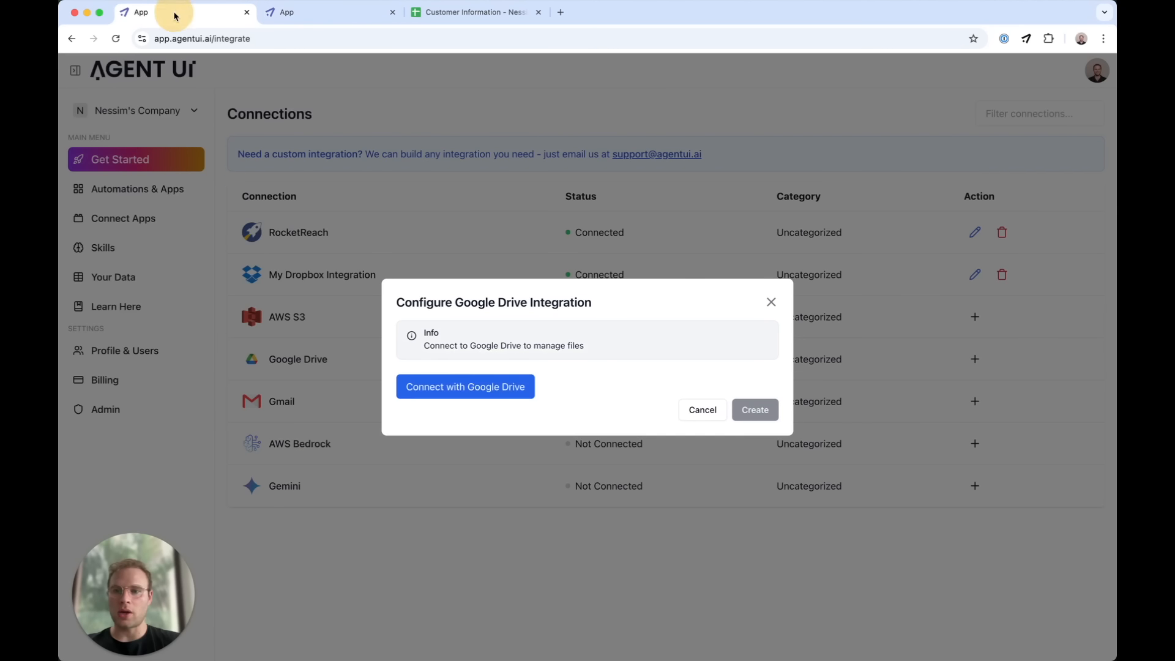
left_click(771, 302)
left_click(126, 189)
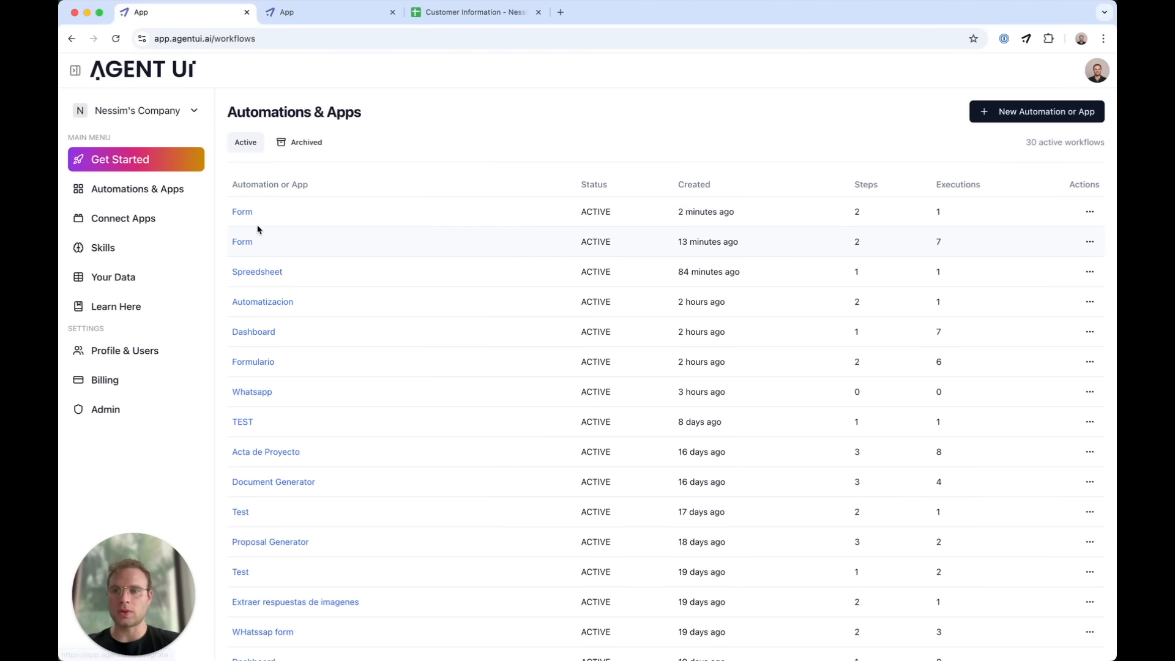
left_click(242, 211)
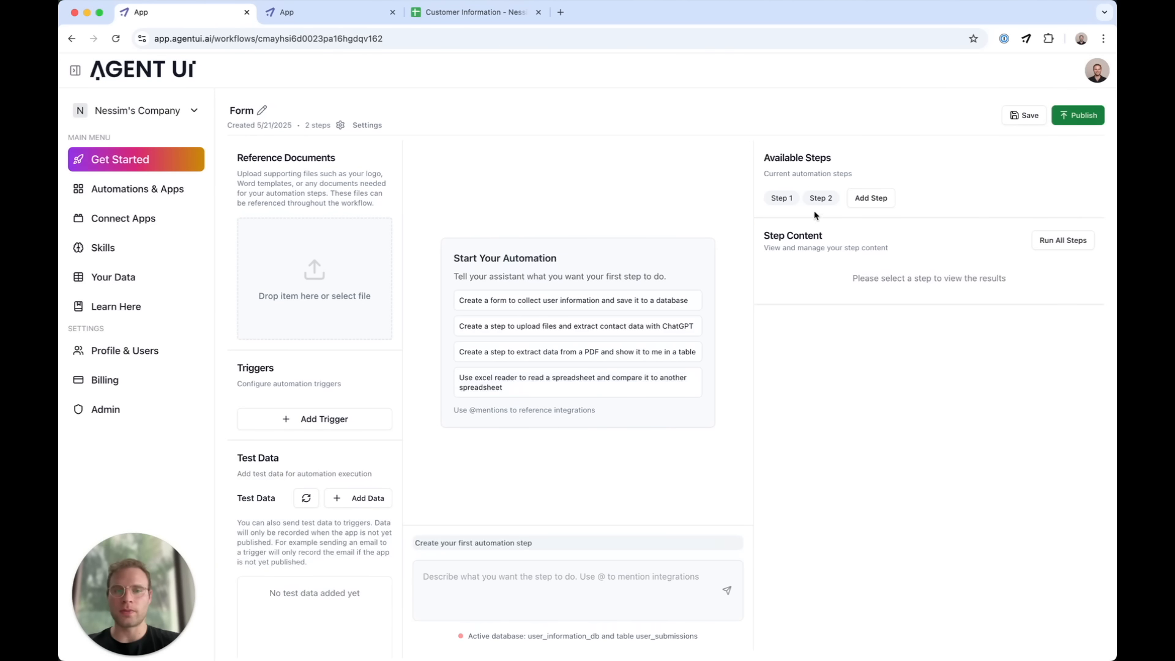
Step: Run the Step 1 contact form again with a saved identity and the comment "test", and submit it
left_click(781, 198)
left_click(786, 262)
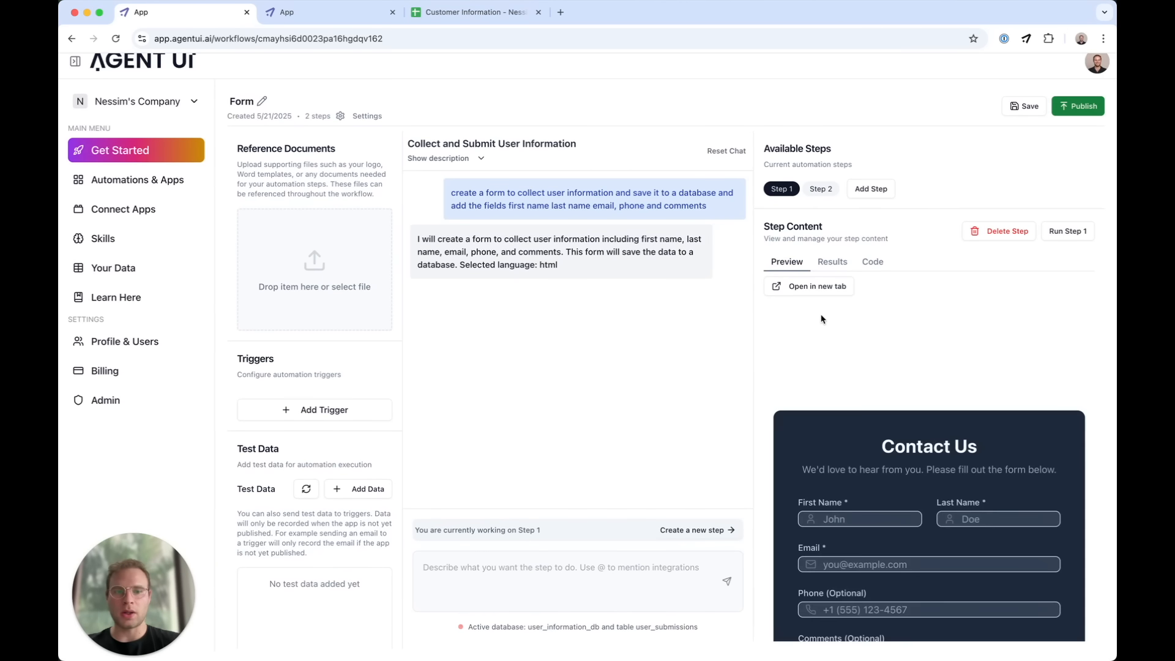
scroll(822, 319, "down", 3)
left_click(821, 346)
left_click(832, 372)
left_click(844, 512)
type("ddsa")
key("super+a")
type("test")
left_click(867, 567)
scroll(876, 506, "up", 2)
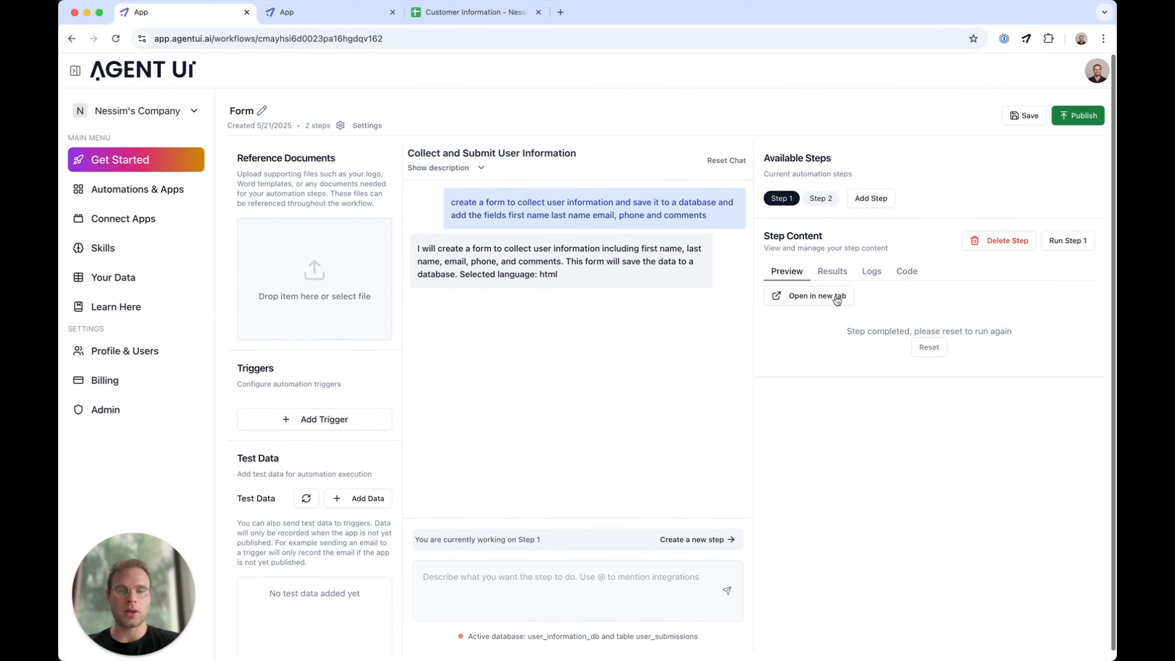
Step: Check the results of the Step 1 submission and open Step 2
left_click(832, 272)
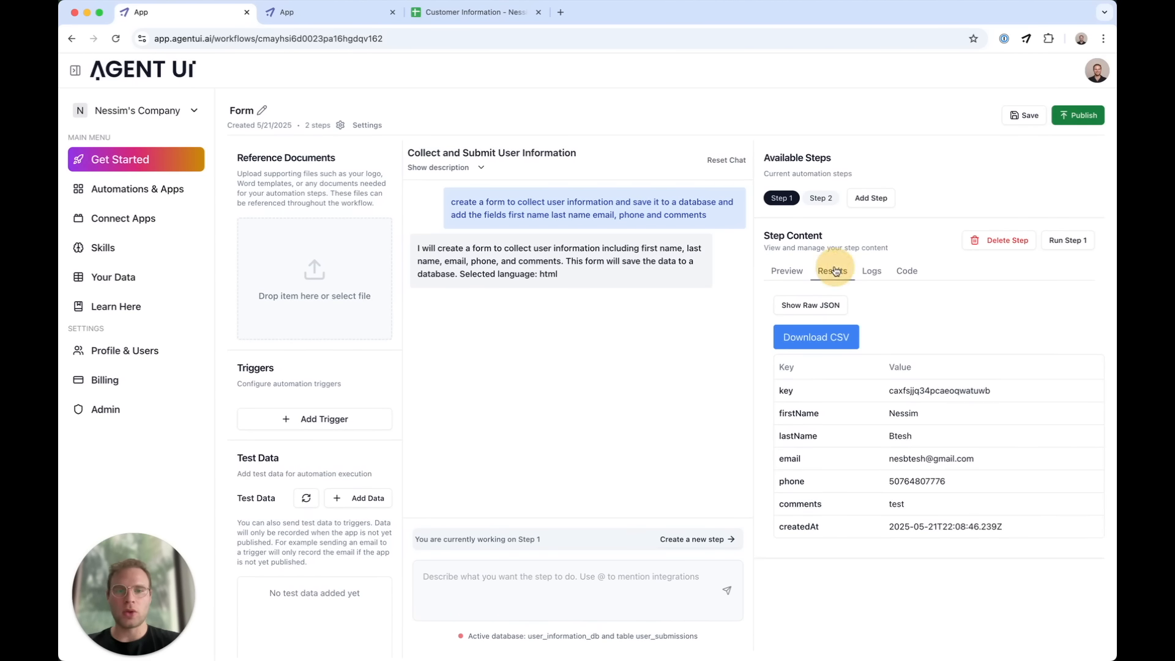
left_click(821, 197)
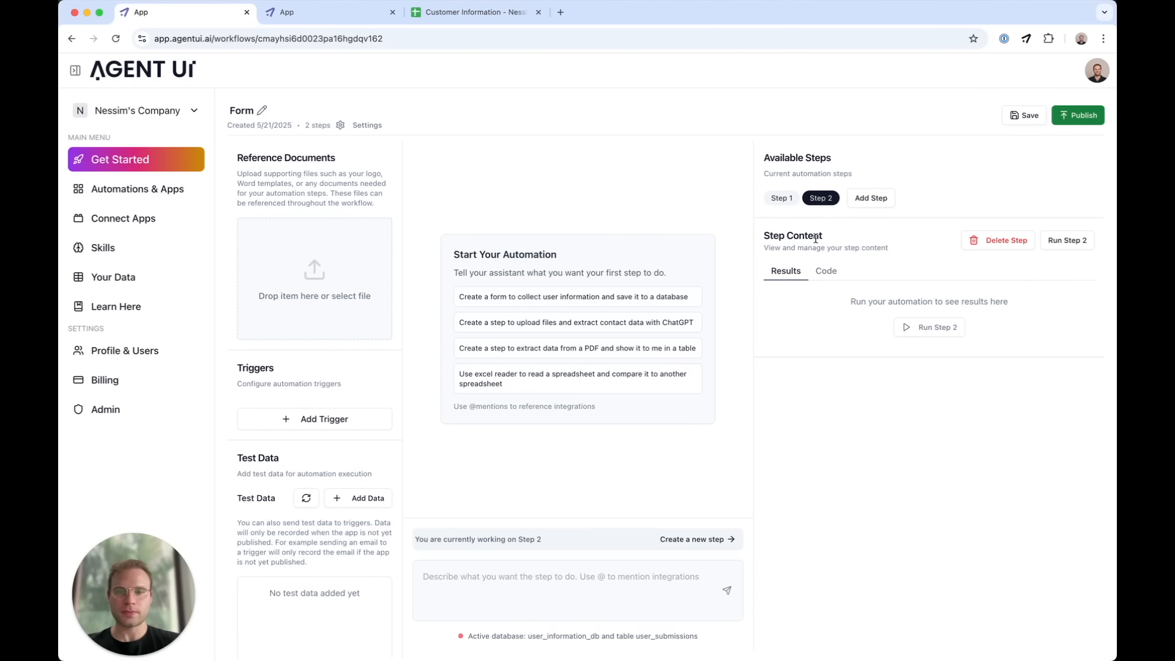
Step: Write a Step 2 prompt to add the previous step's results as a row in the Customer Information spreadsheet, including its copied URL
left_click(582, 585)
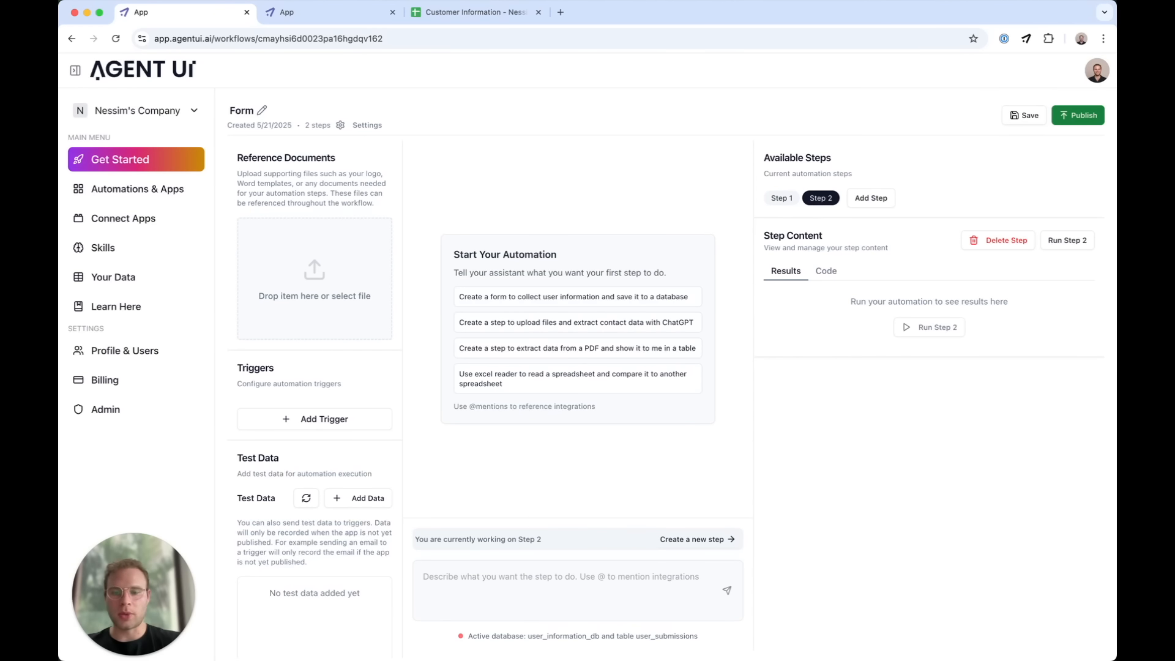
type("use the results from the previouse step and add a row to this")
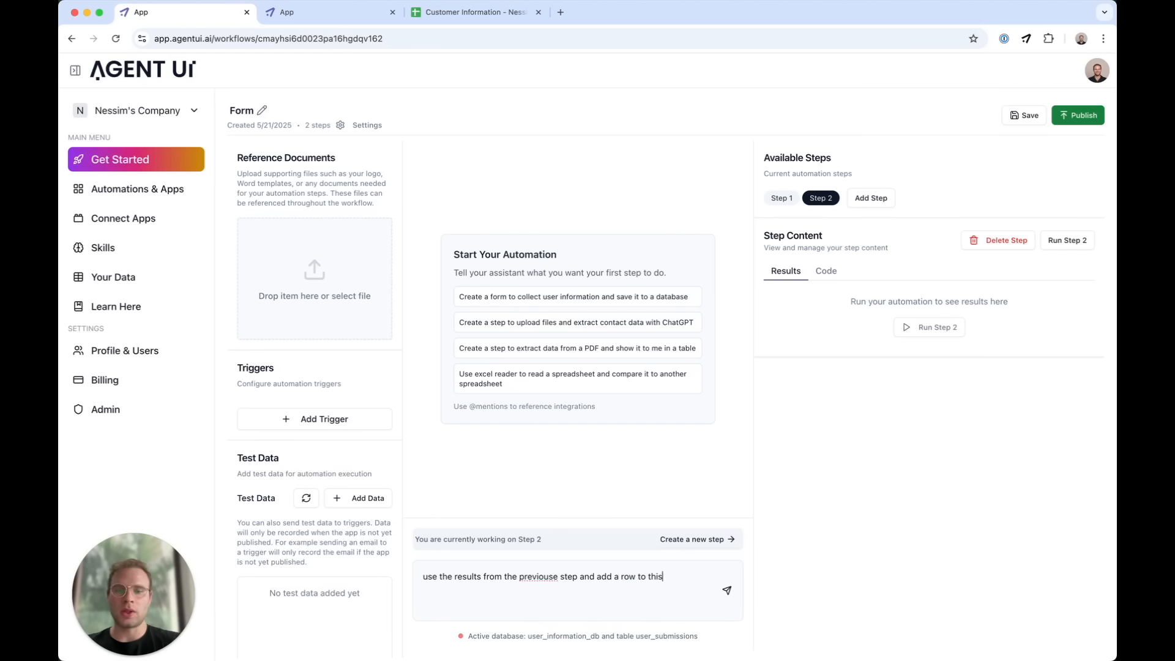
type("spreesheet")
left_click(477, 12)
left_click(465, 39)
key("super+c")
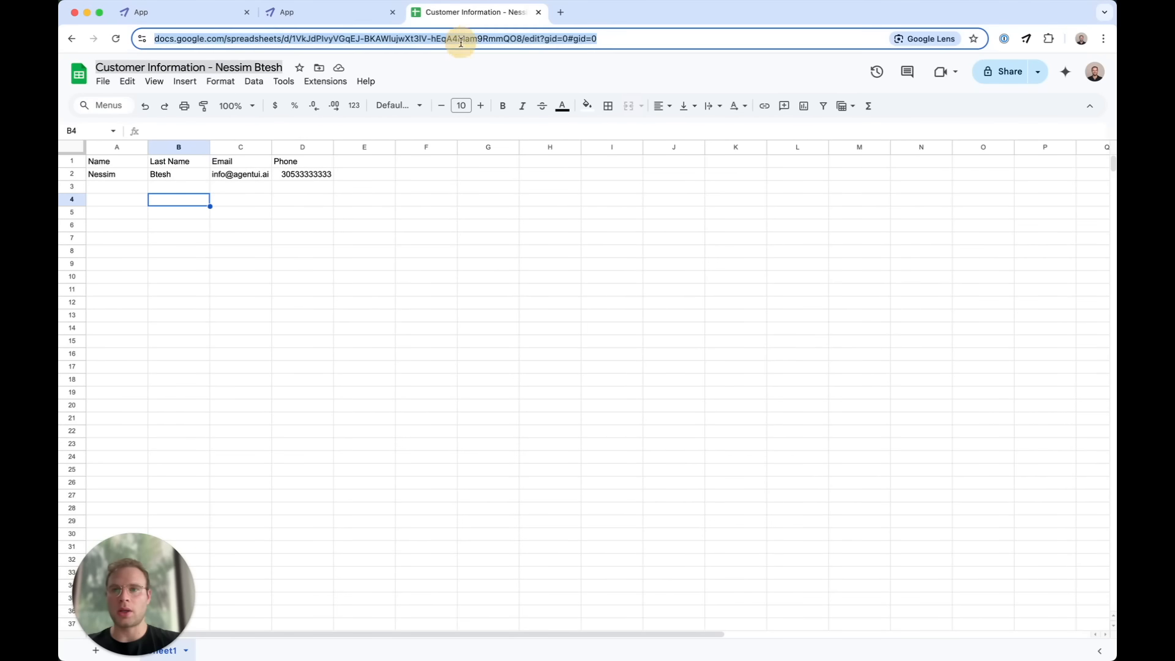
left_click(204, 11)
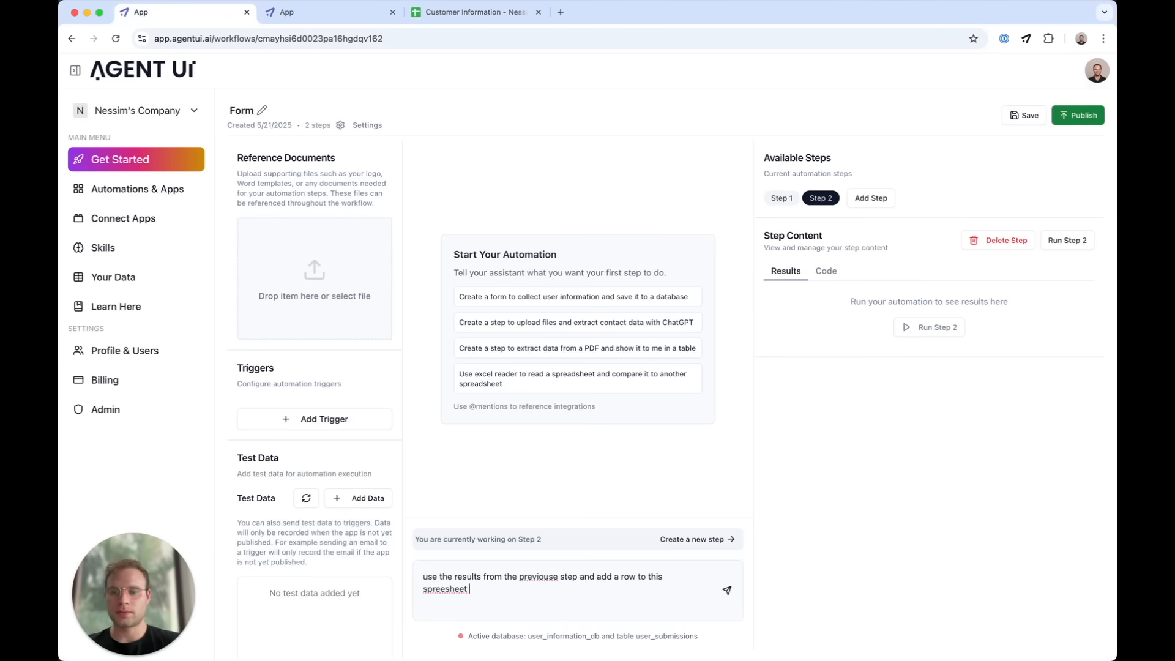
key("super+v")
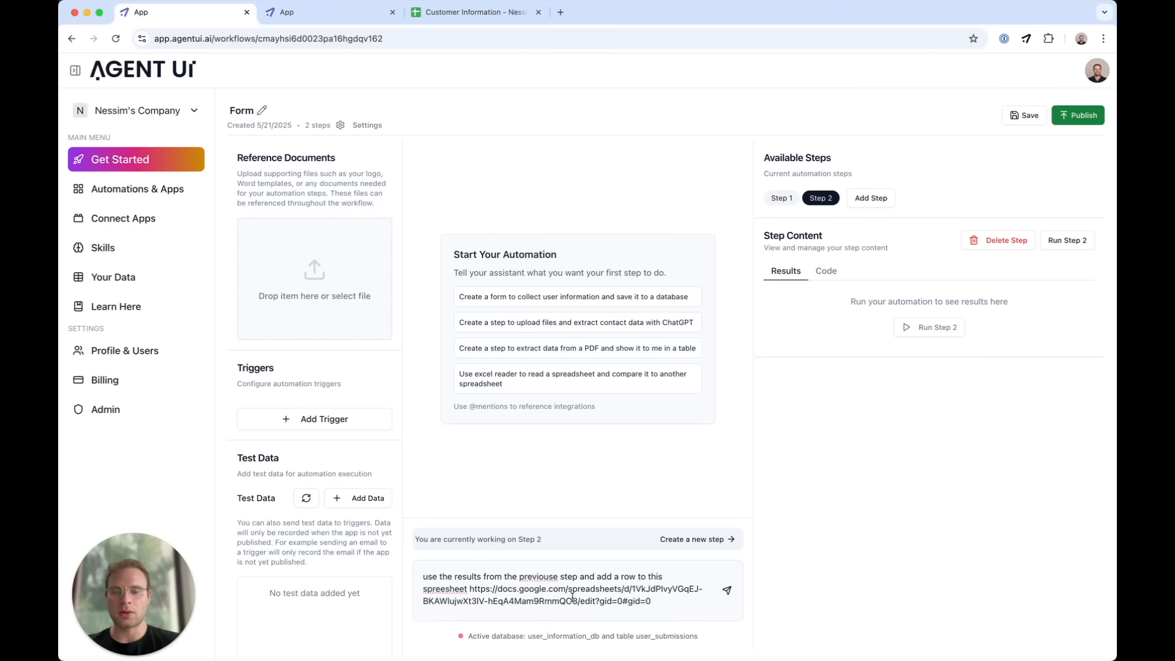
Step: Copy the spreadsheet's header cells Name, Last Name, Email and Phone, append them to the prompt as "this are the columns:", and send it
left_click(467, 13)
mouse_move(293, 148)
left_mouse_down()
mouse_move(116, 161)
mouse_move(297, 161)
left_mouse_up()
key("cmd+c")
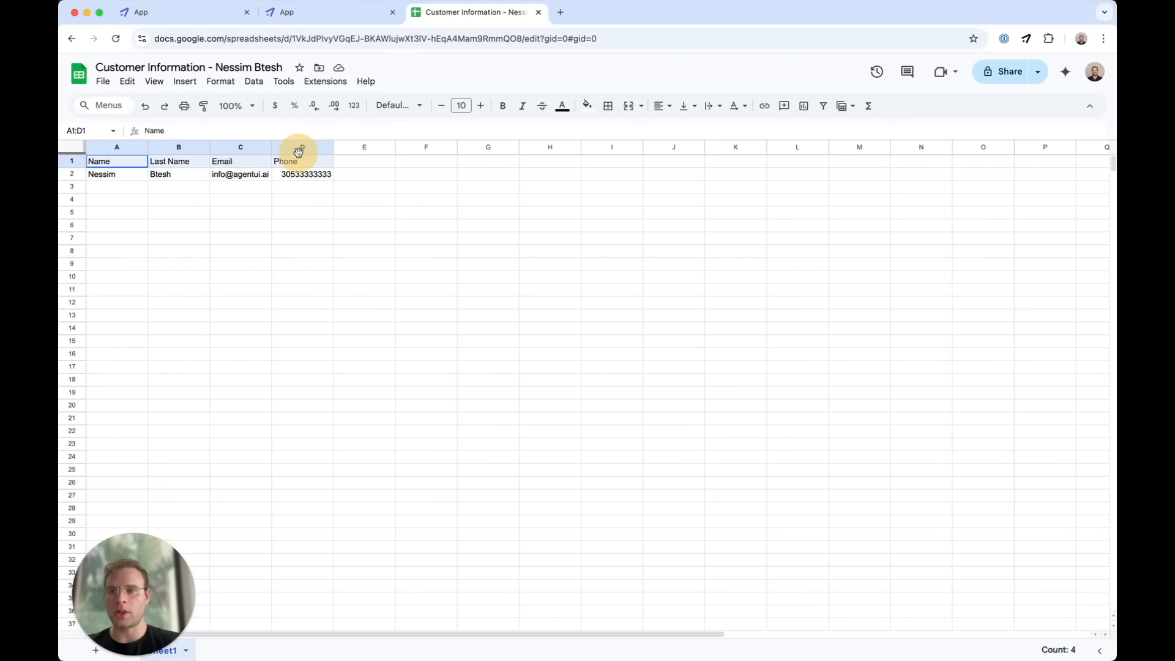
left_click(184, 12)
type("this are the columns:")
key("cmd+v")
key("Return")
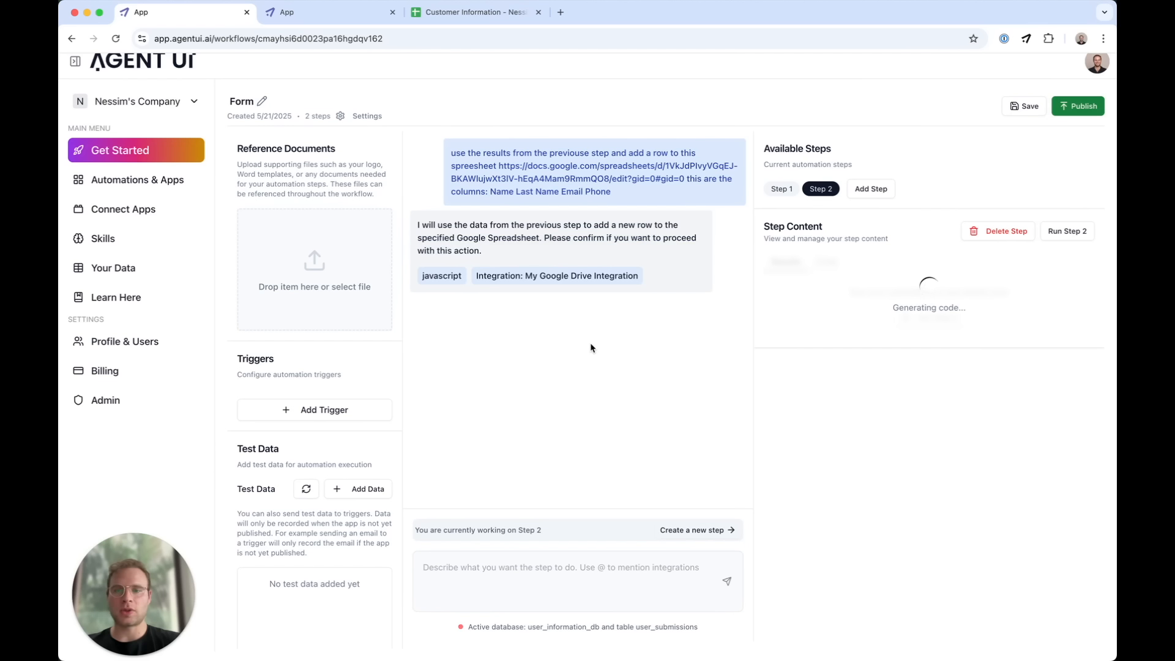
double_click(442, 275)
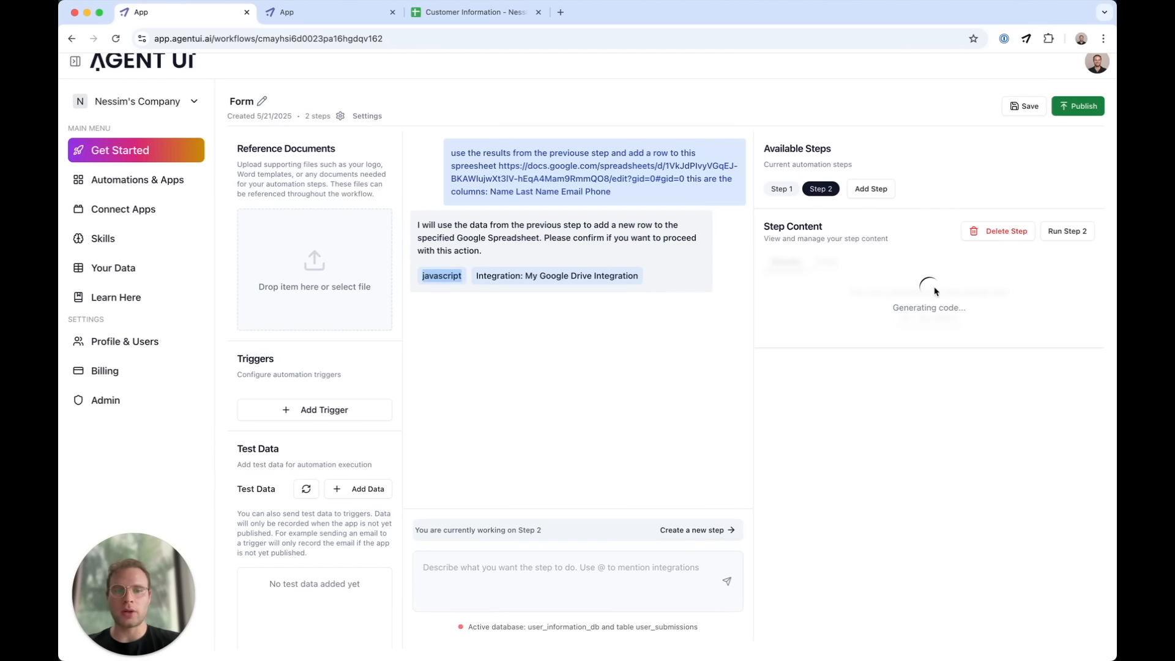
left_click(496, 353)
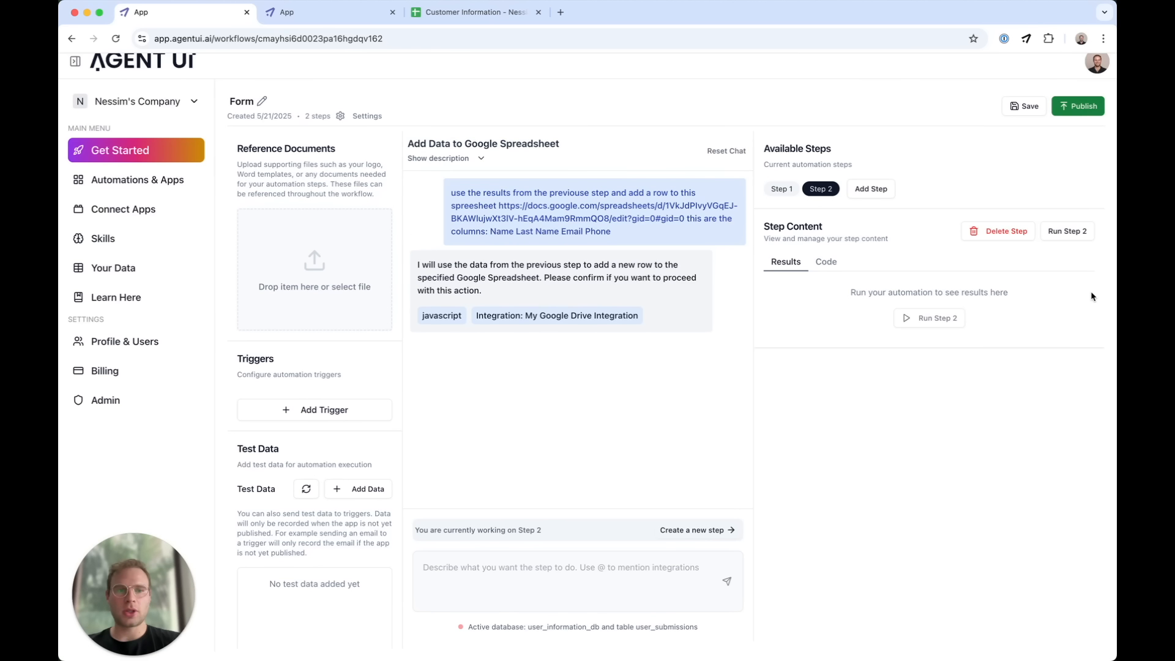
Step: Run Step 2 and review its result message and update details
left_click(1071, 231)
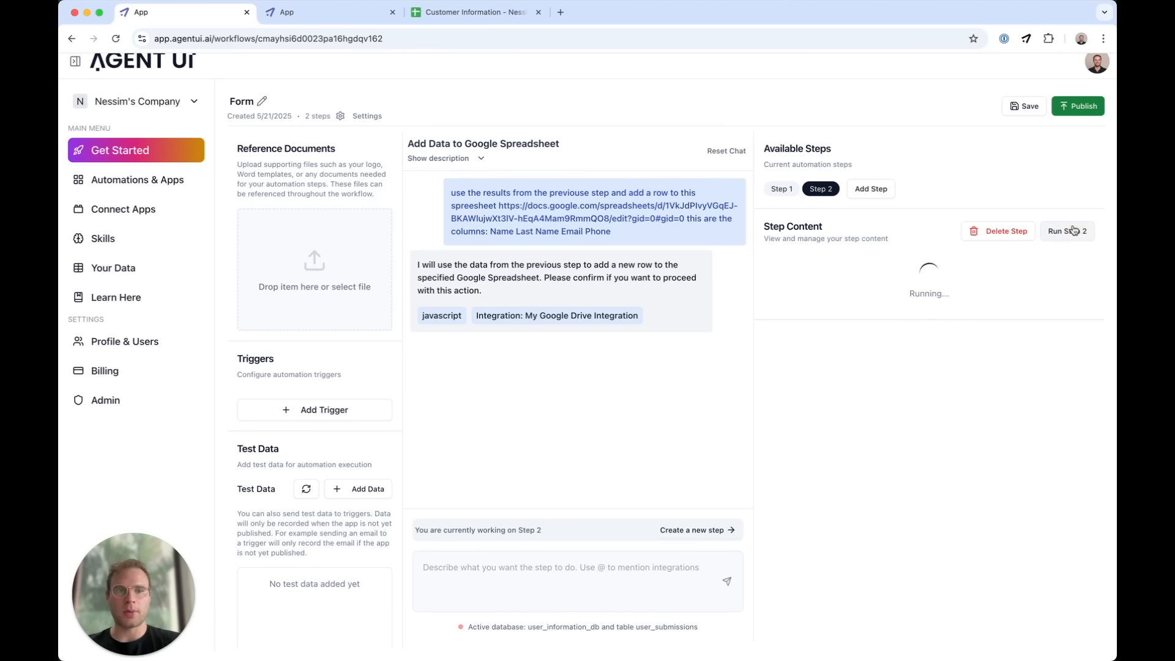
scroll(930, 447, "down", 2)
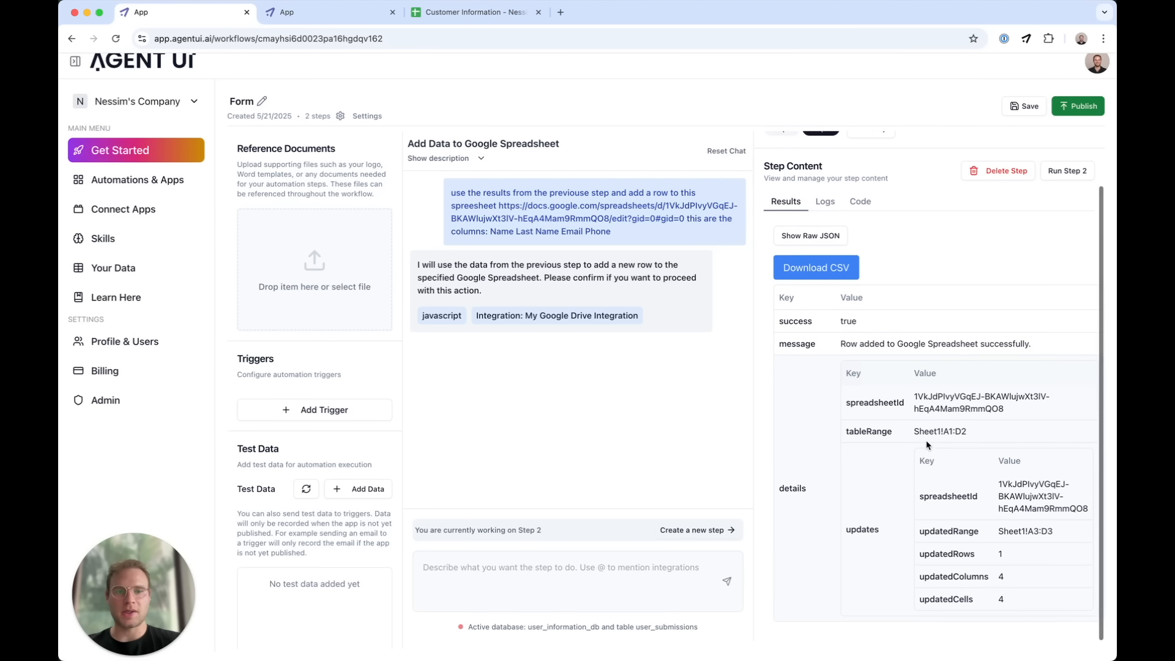
left_click_drag(843, 345, 1033, 344)
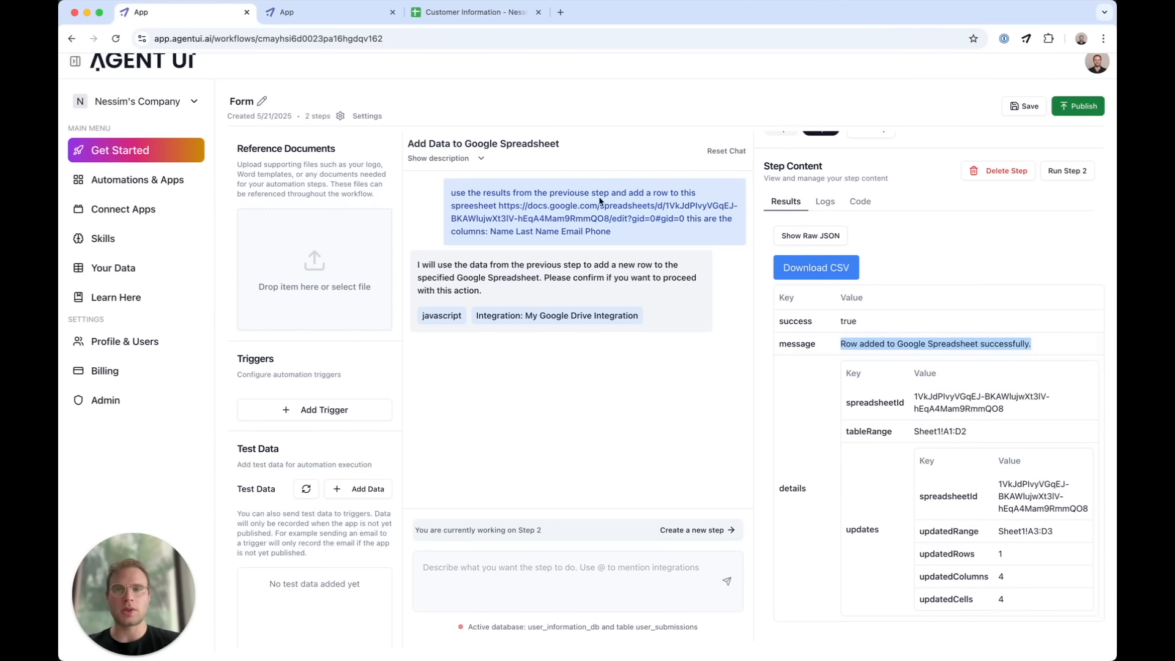
Step: Check row 3 of the Customer Information spreadsheet in Google Sheets and return to the Form automation in AgentUI
left_click(466, 13)
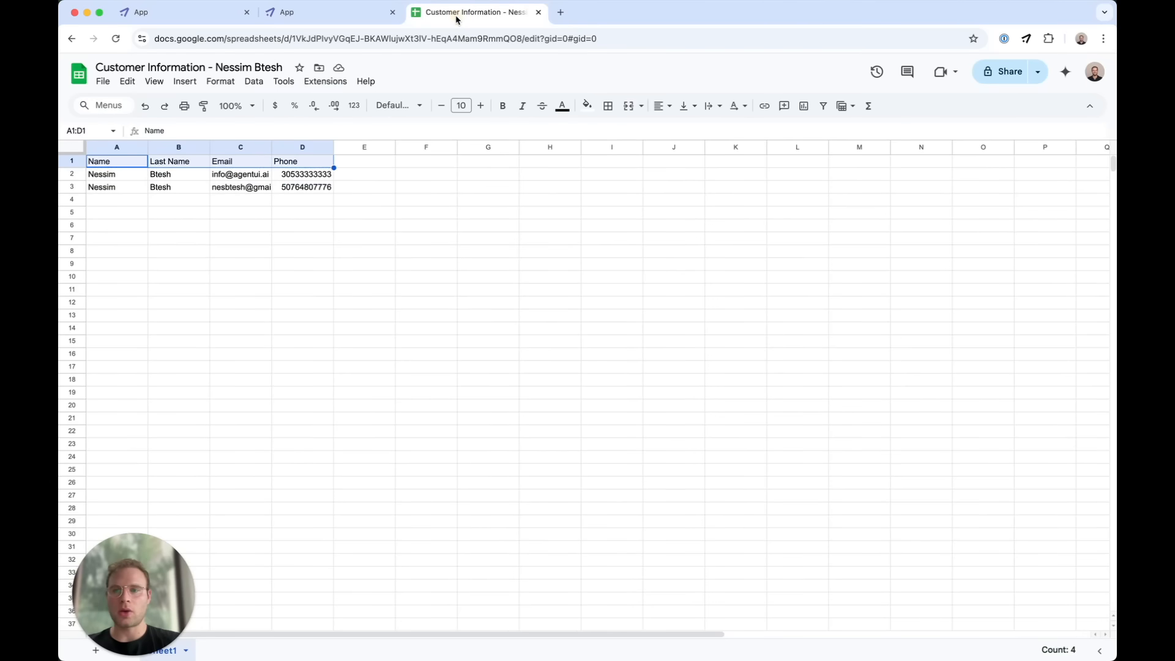
left_click(257, 240)
left_click(107, 187)
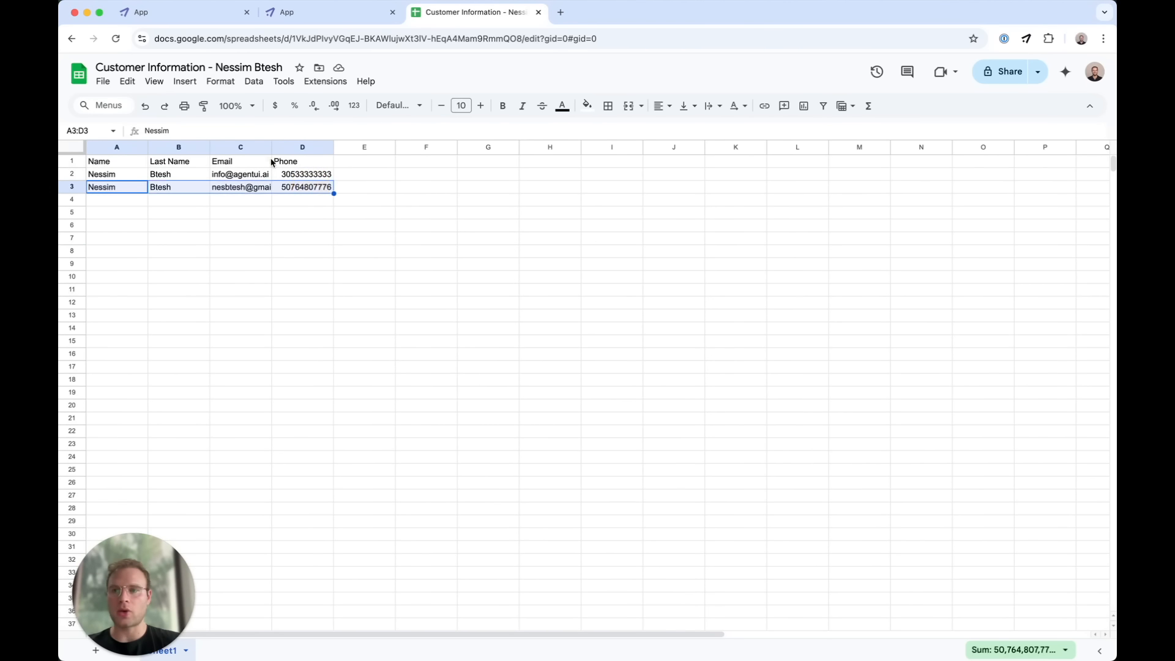
left_click(163, 15)
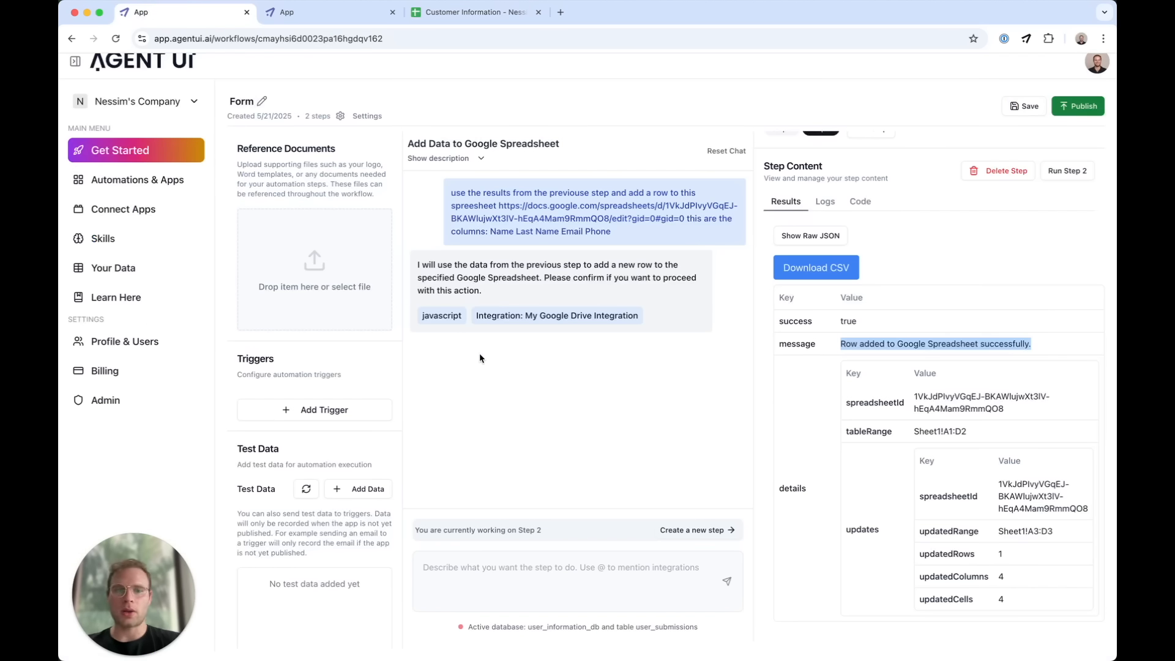
left_click(453, 14)
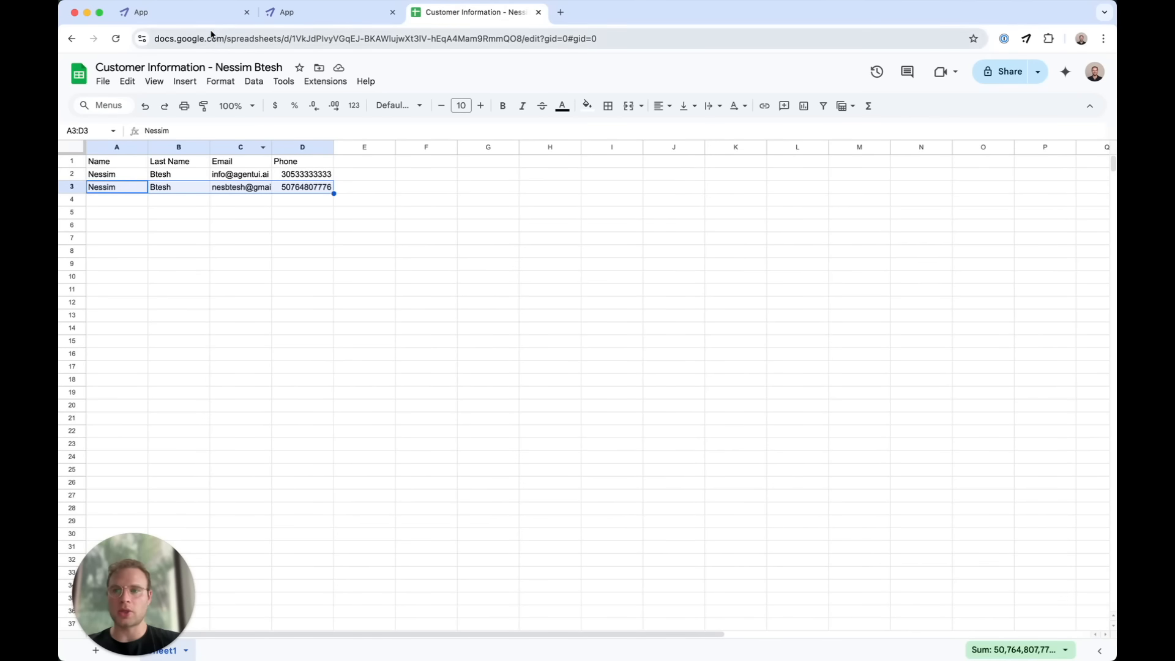
left_click(197, 17)
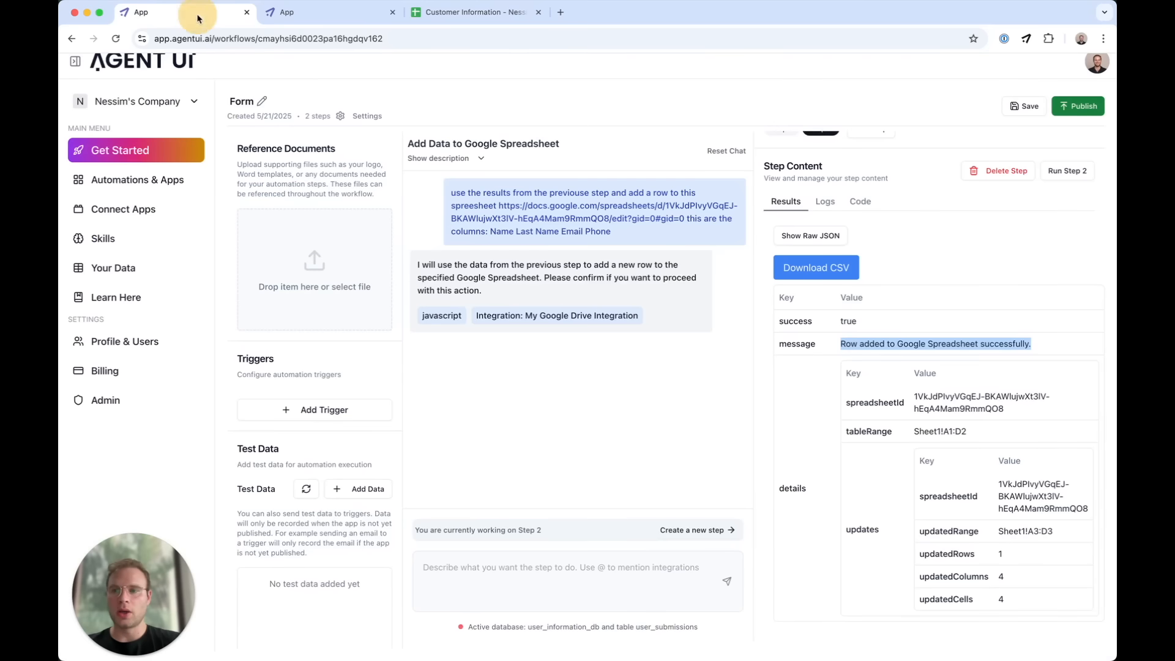
Step: Add a Public App trigger to the Form automation, copy its public URL, and open it in a new browser tab
left_click(311, 409)
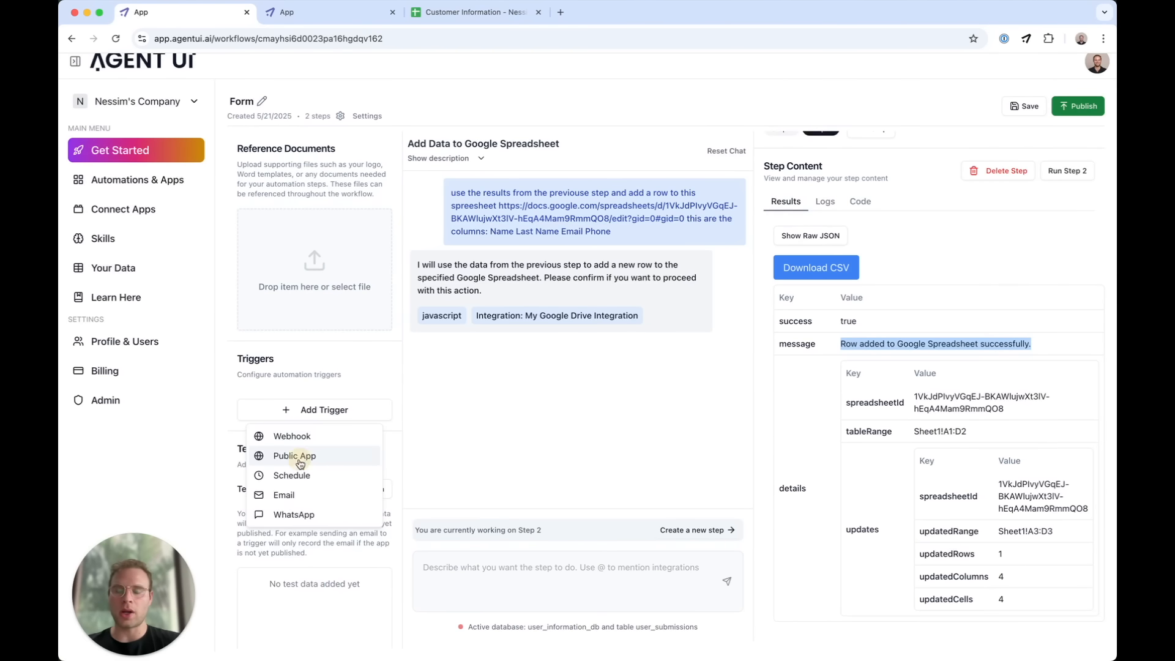
left_click(300, 458)
left_click(710, 382)
key("super+t")
key("super+v")
key("Return")
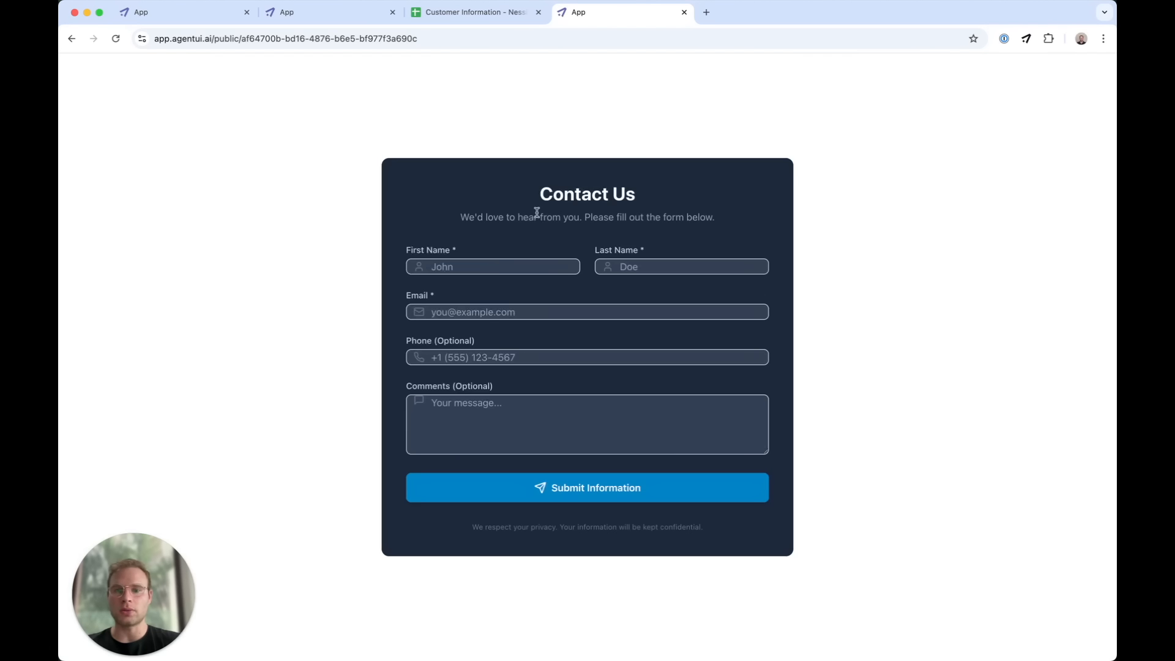
Step: Return to the automation, dismiss the Public App dialog, find user_information_db among the databases, and view its user_submissions table
left_click(184, 14)
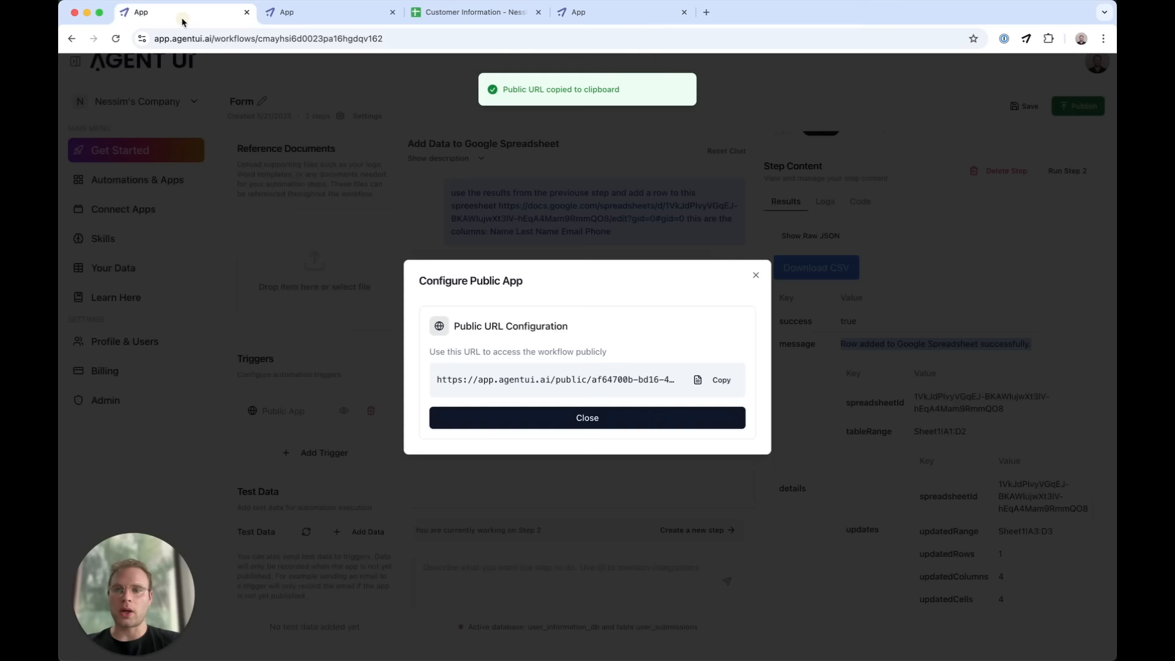
left_click(233, 223)
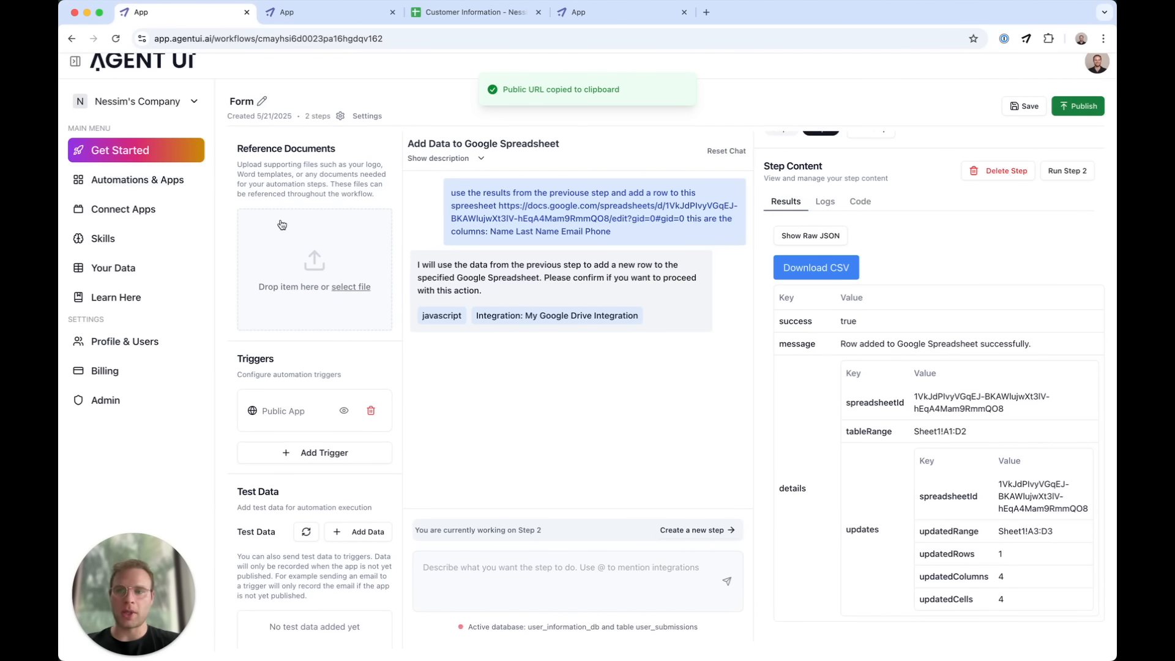
left_click(130, 279)
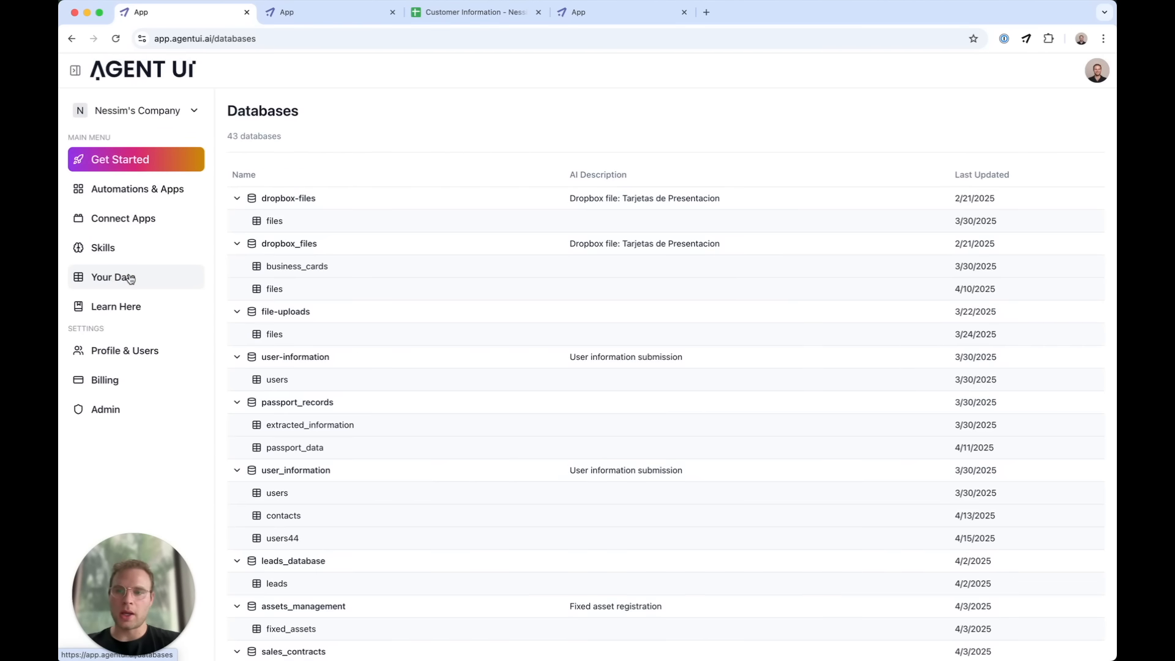
scroll(325, 446, "down", 10)
scroll(326, 563, "down", 5)
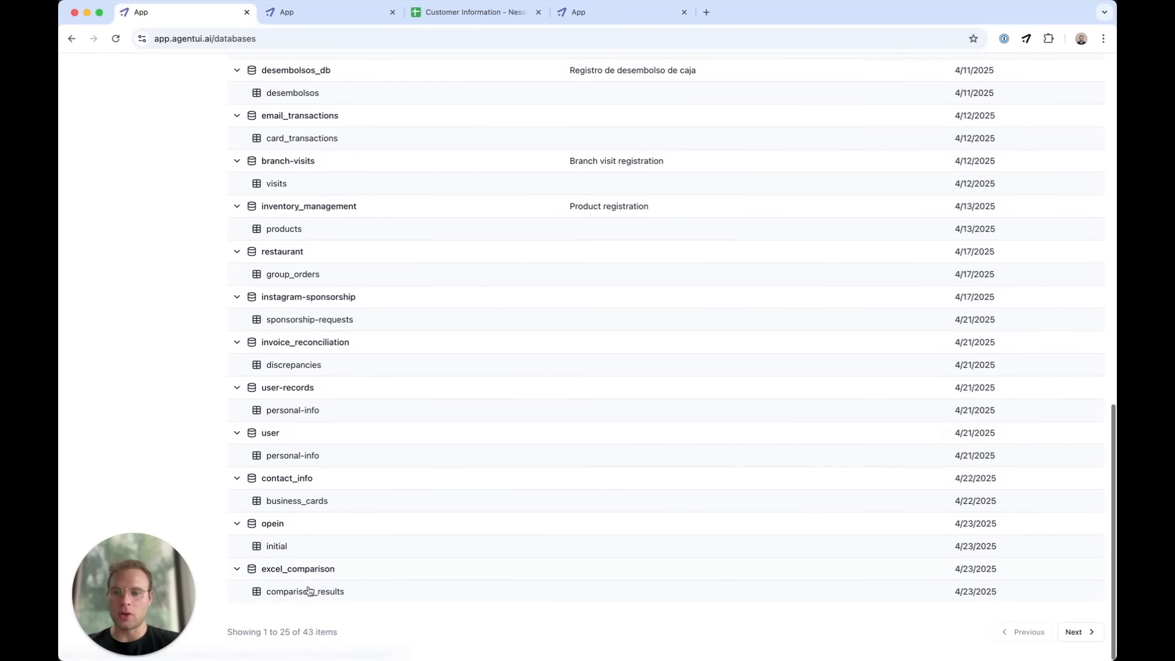
key("super+f")
key("super+v")
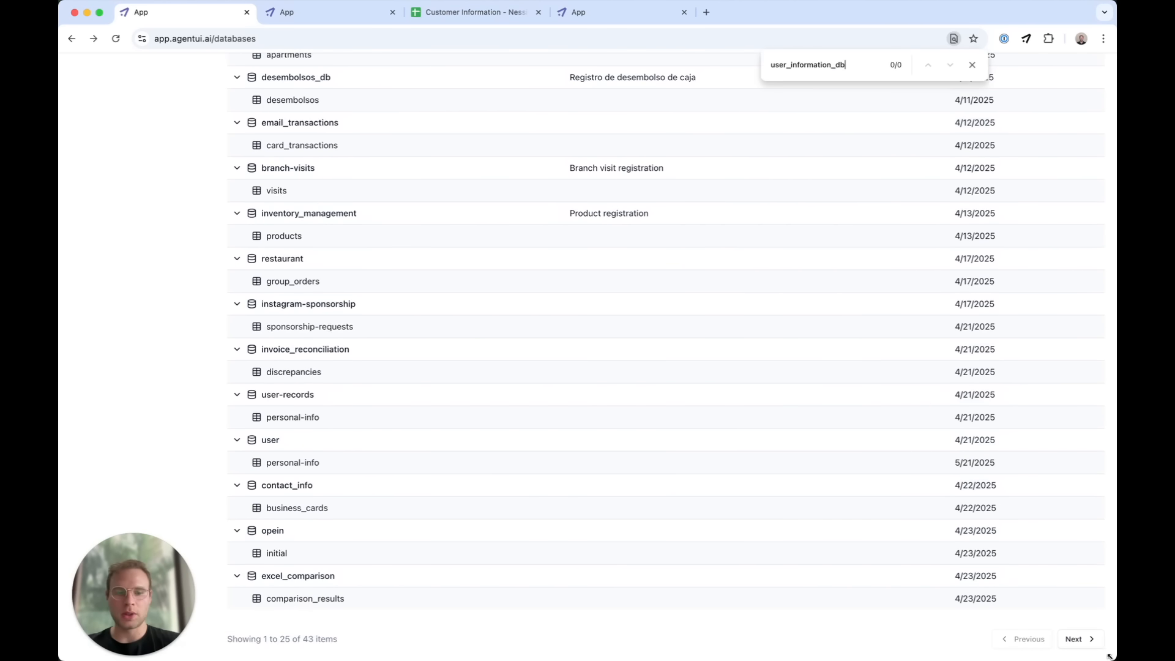
left_click(1075, 639)
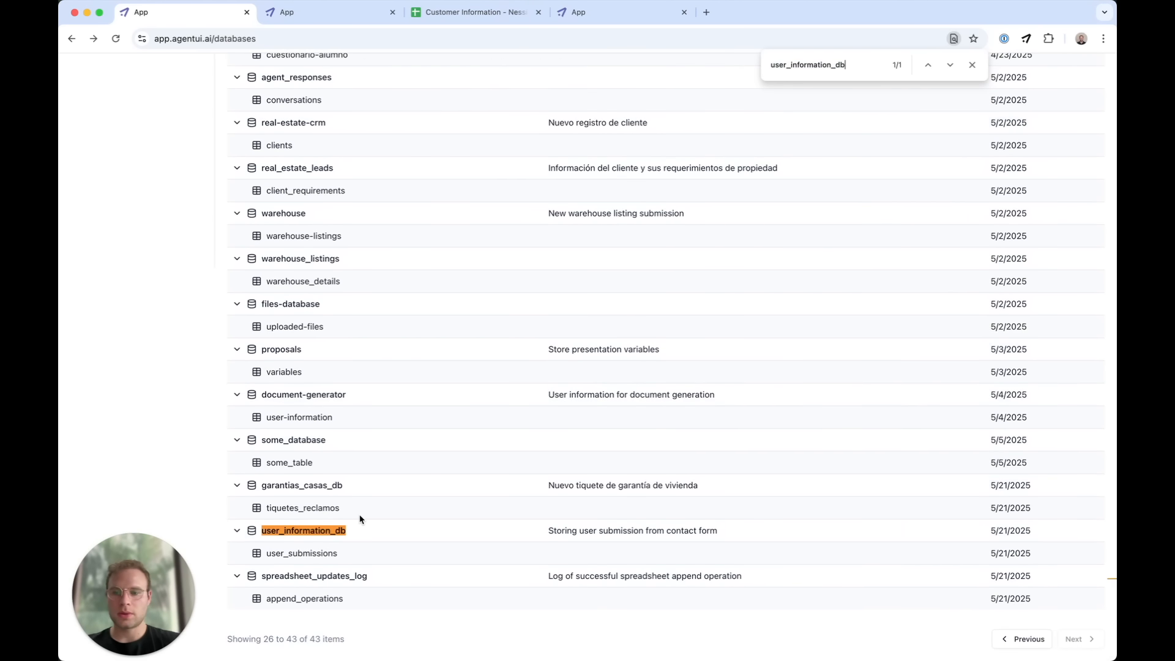
left_click(319, 552)
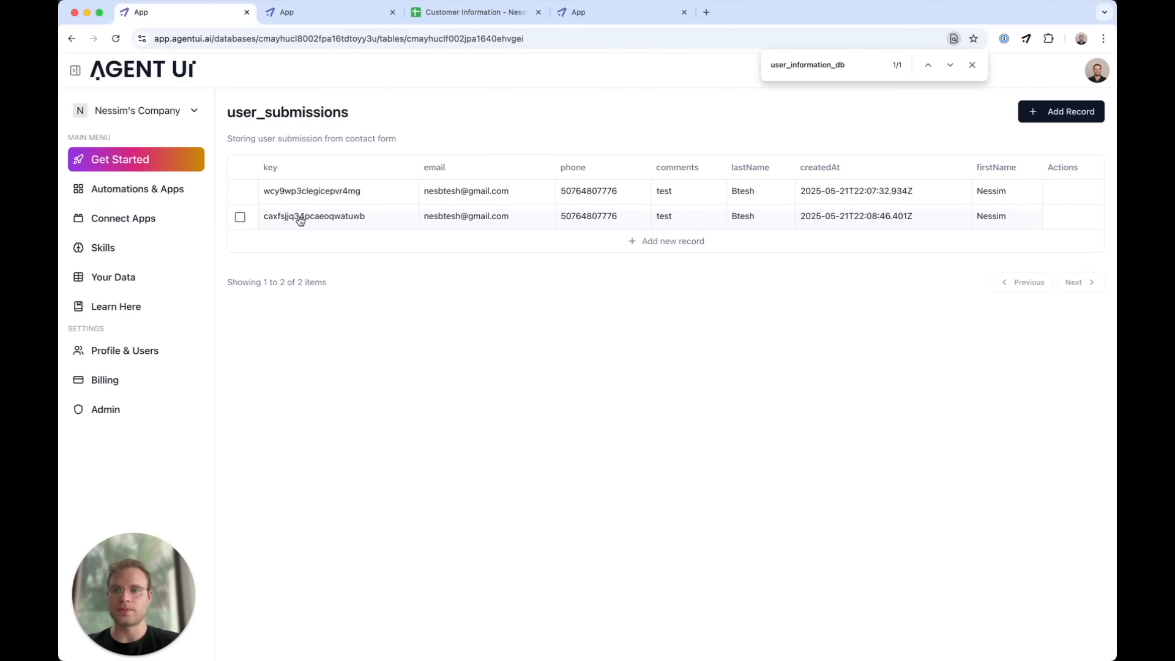
Step: Create a new automation named Dashboard
left_click(139, 194)
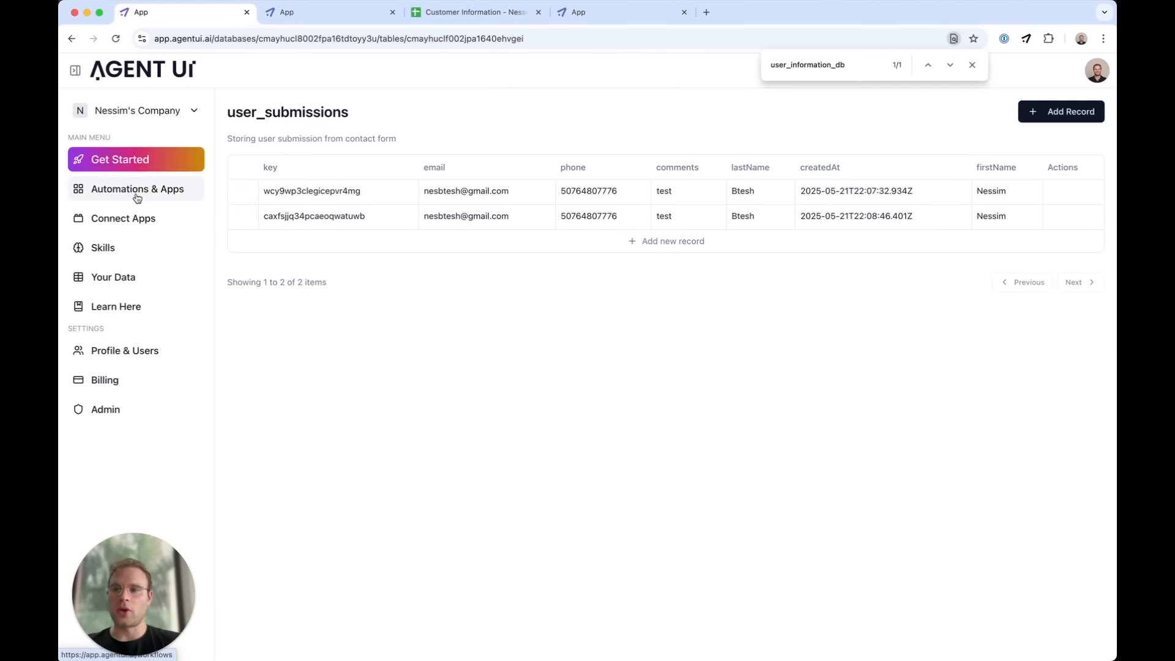
left_click(1048, 116)
type("Dashboard")
left_click(684, 403)
Step: Begin the first step's prompt with "use" and a mention of the user_submissions table in user_information_db
left_click(449, 605)
type("use @")
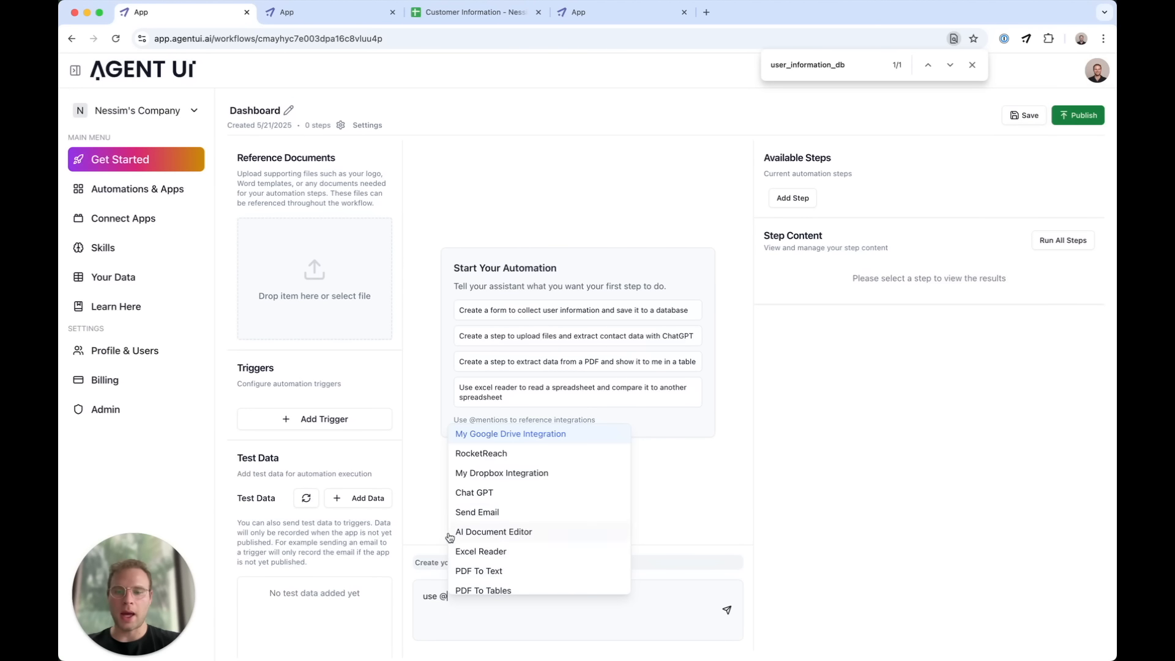
scroll(517, 525, "down", 5)
left_click(496, 589)
scroll(508, 566, "down", 6)
scroll(515, 567, "down", 8)
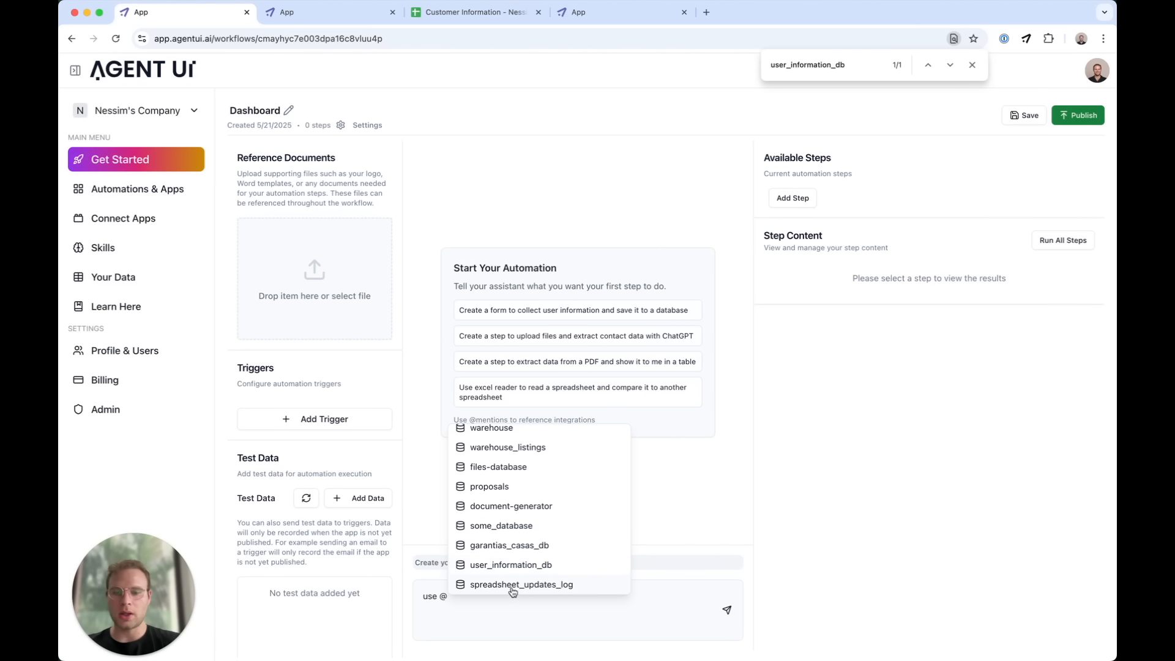
left_click(513, 565)
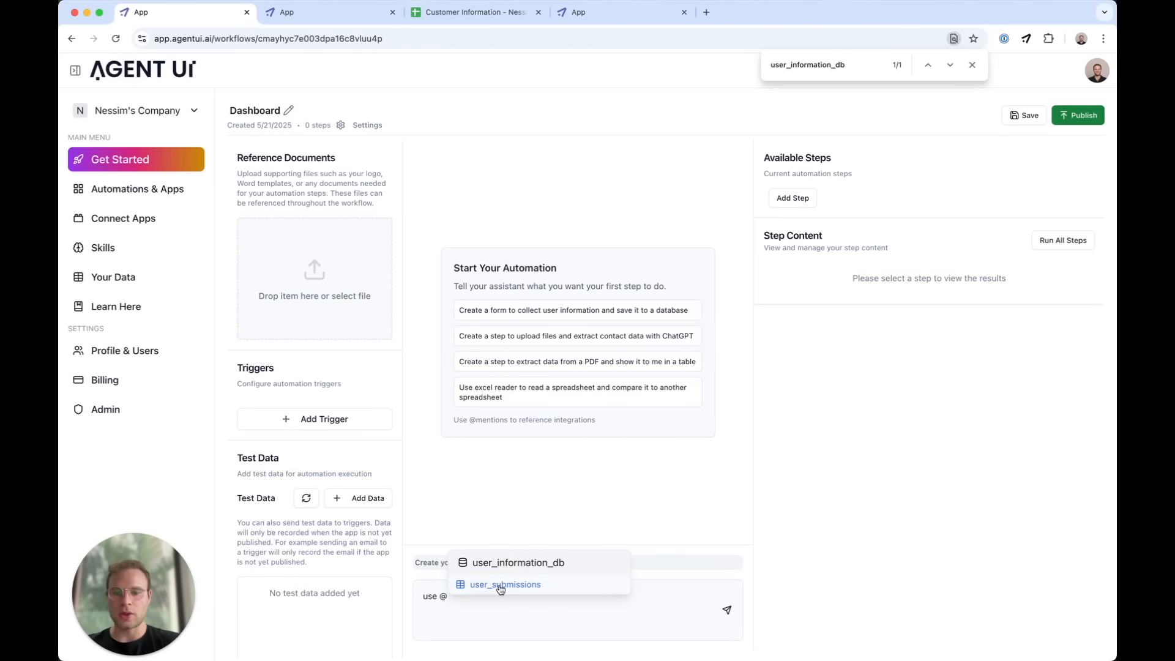
left_click(502, 586)
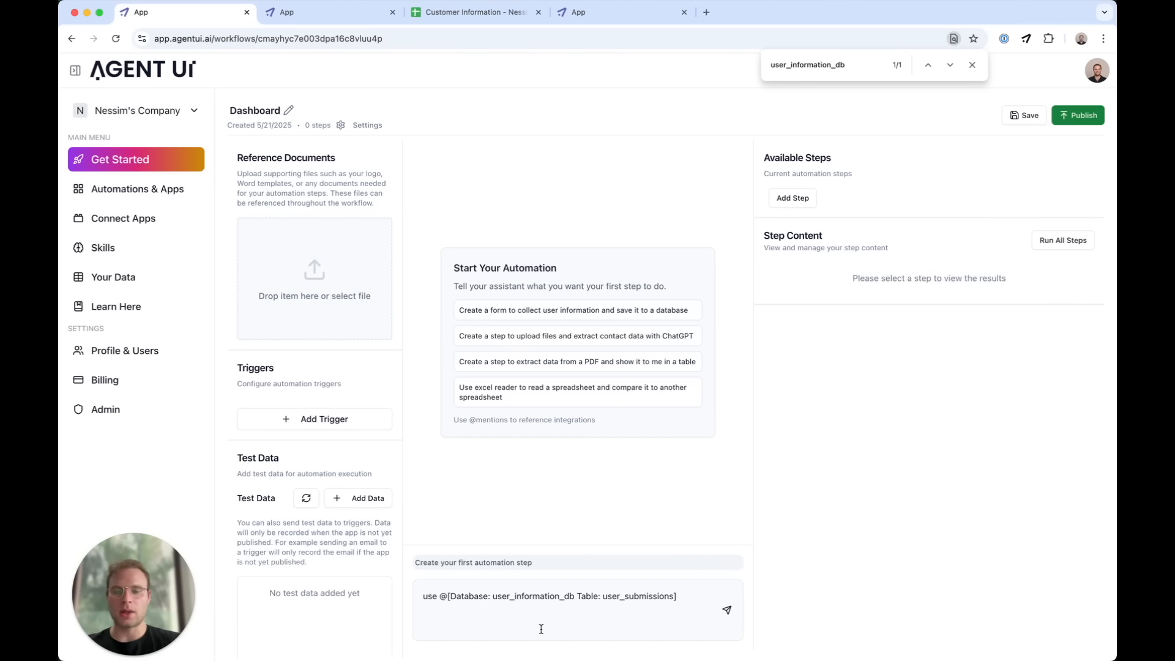
Step: Complete the prompt with "to create a dashboard with the information from the user and add some statistics at the top" and send it
type("to cr")
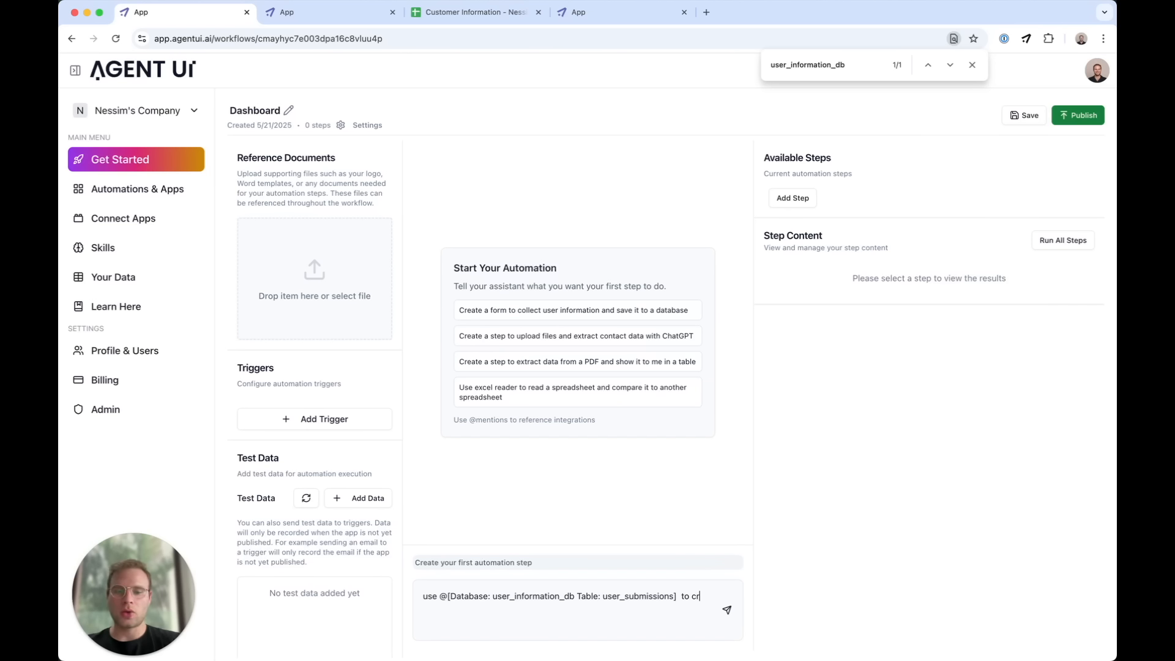
type("eate a dashboard with the i")
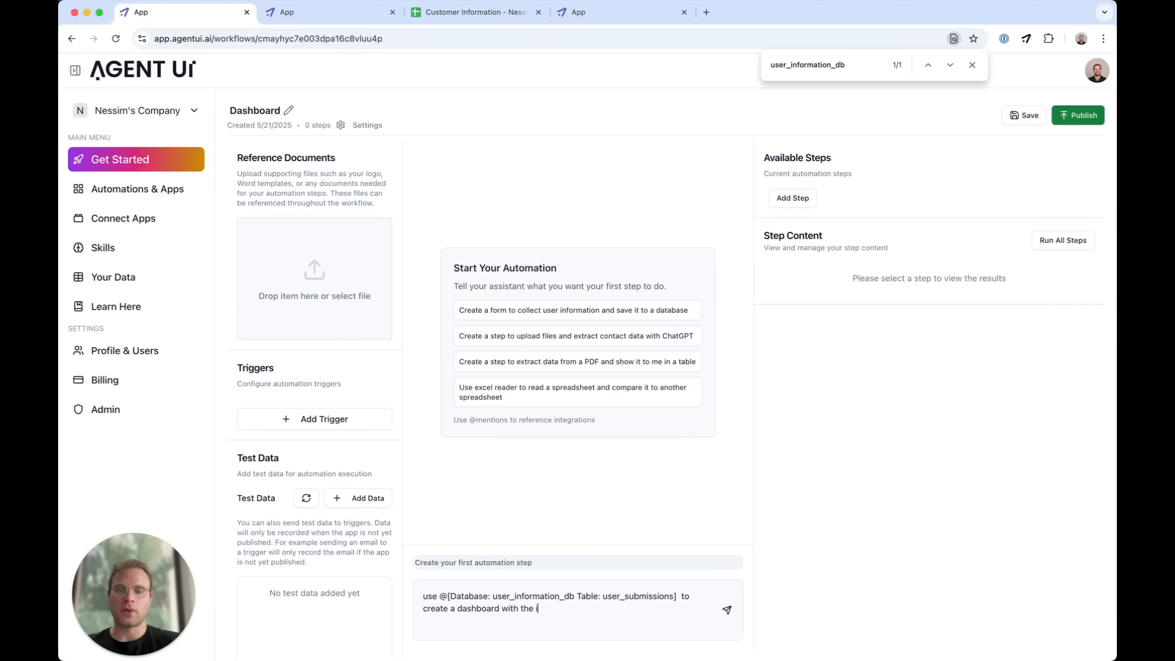
type("nformation from the u")
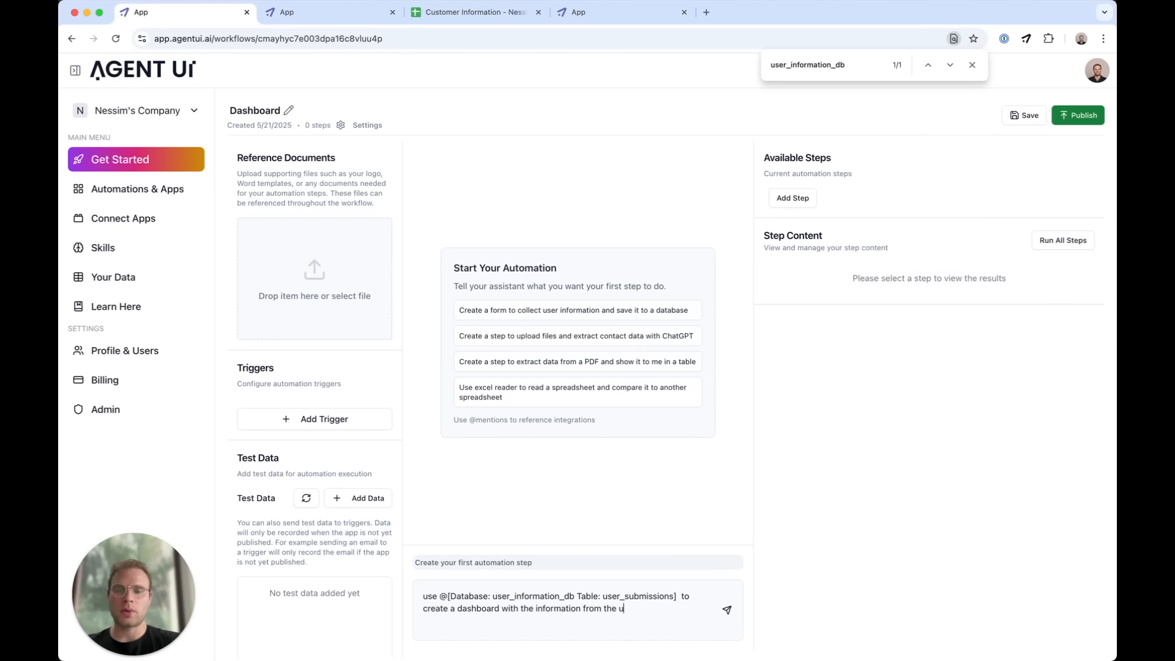
type("ser and add some s")
type("tatistics at the top")
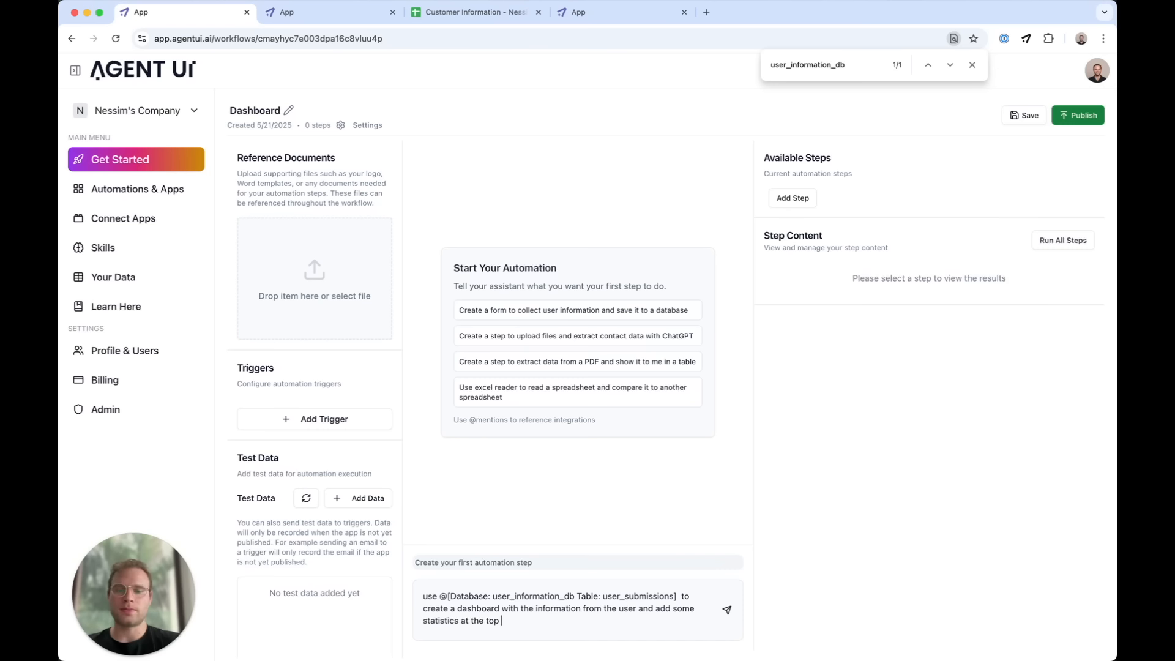
key("Return")
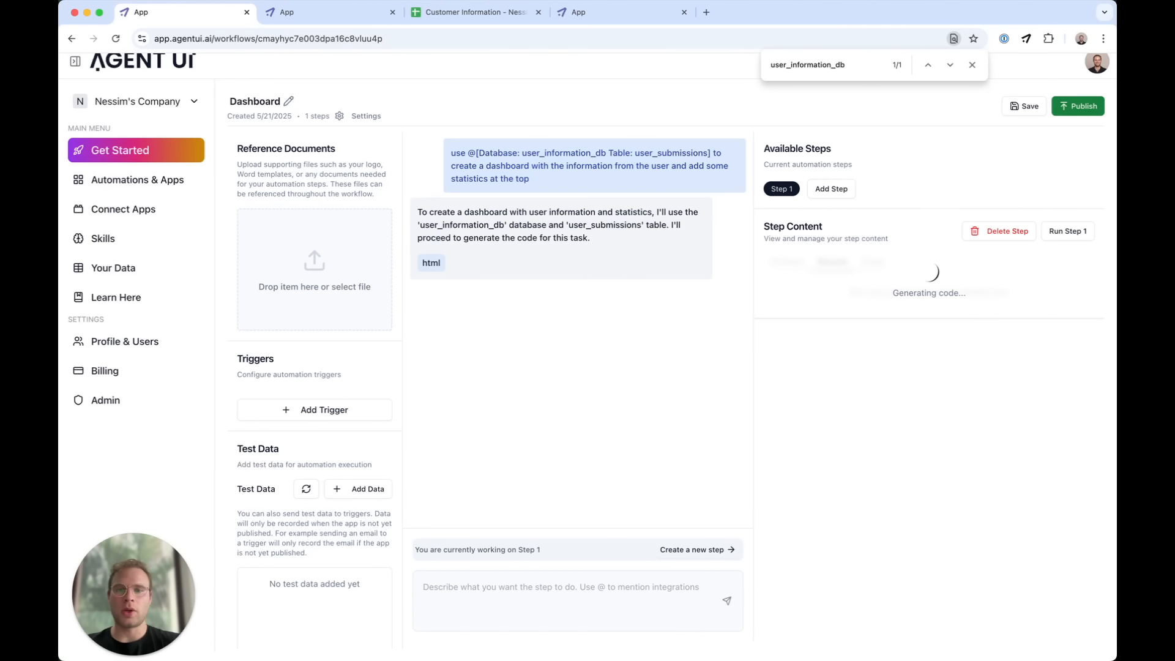
Step: Preview the generated dashboard and review its statistics and submission details
left_click(431, 264)
left_click(516, 264)
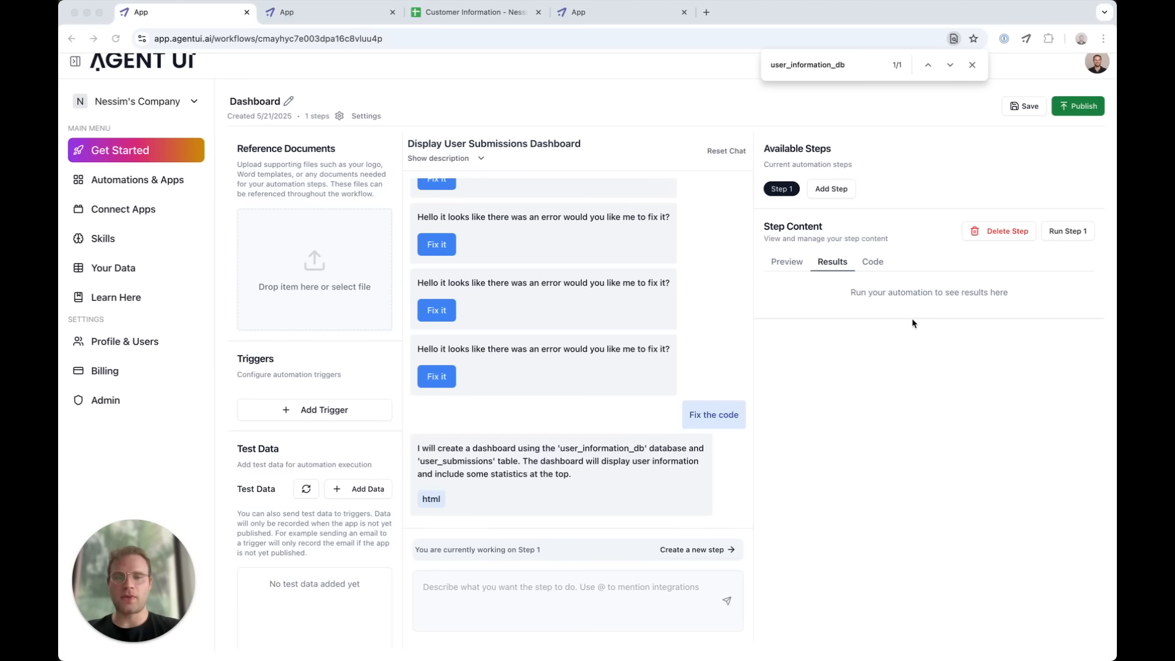
left_click(787, 262)
scroll(923, 398, "down", 3)
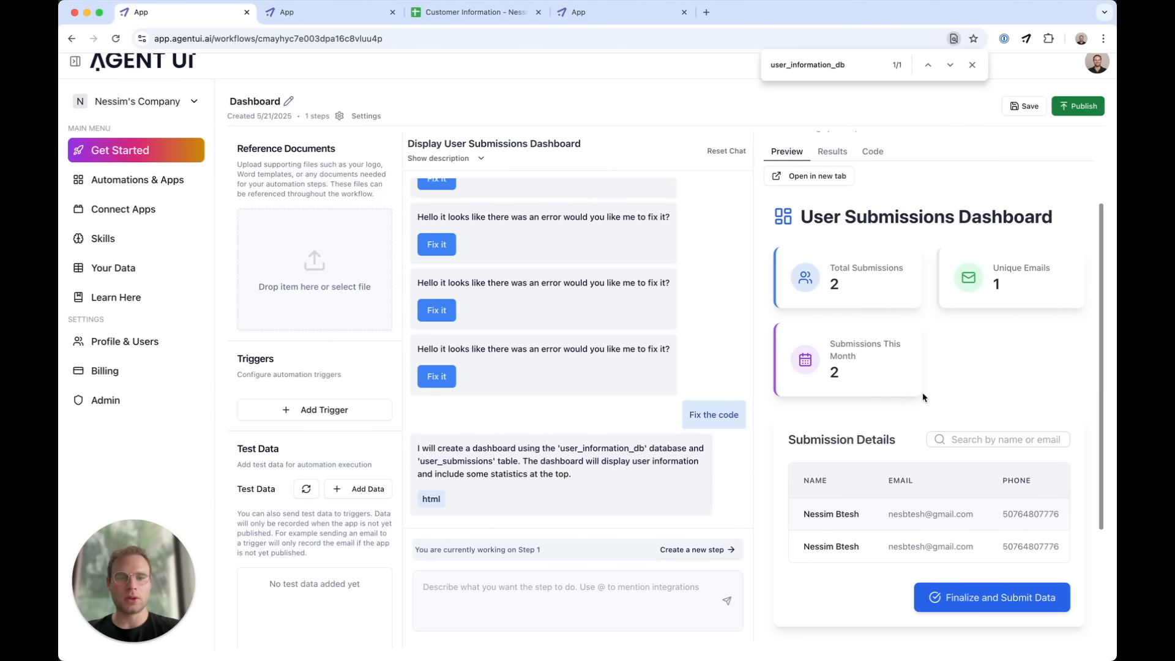
Step: Give the Dashboard automation a Public App trigger, copy its public URL, and load the dashboard in a new browser tab
left_click(311, 410)
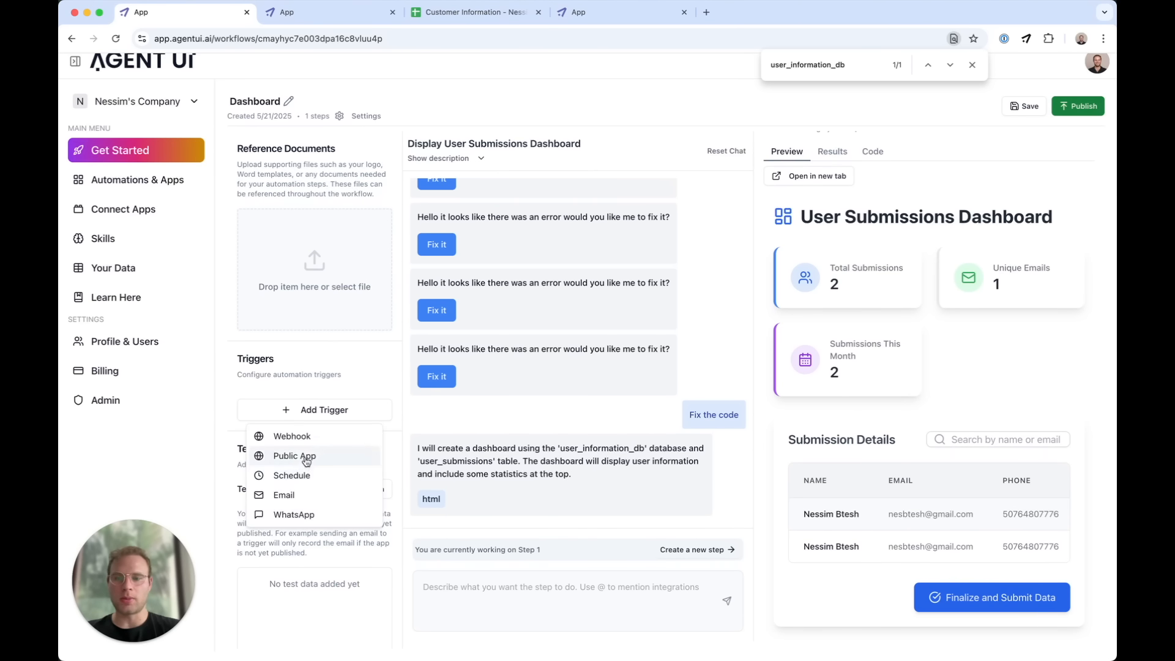
left_click(294, 455)
left_click(710, 381)
key("super+t")
key("super+v")
key("Return")
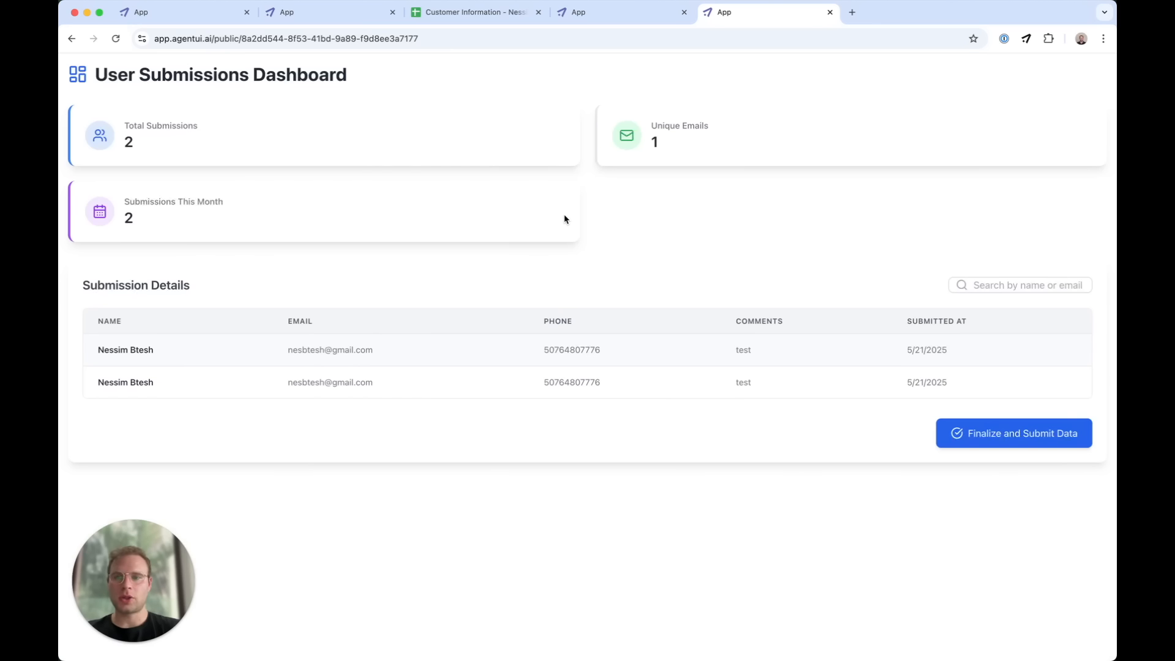